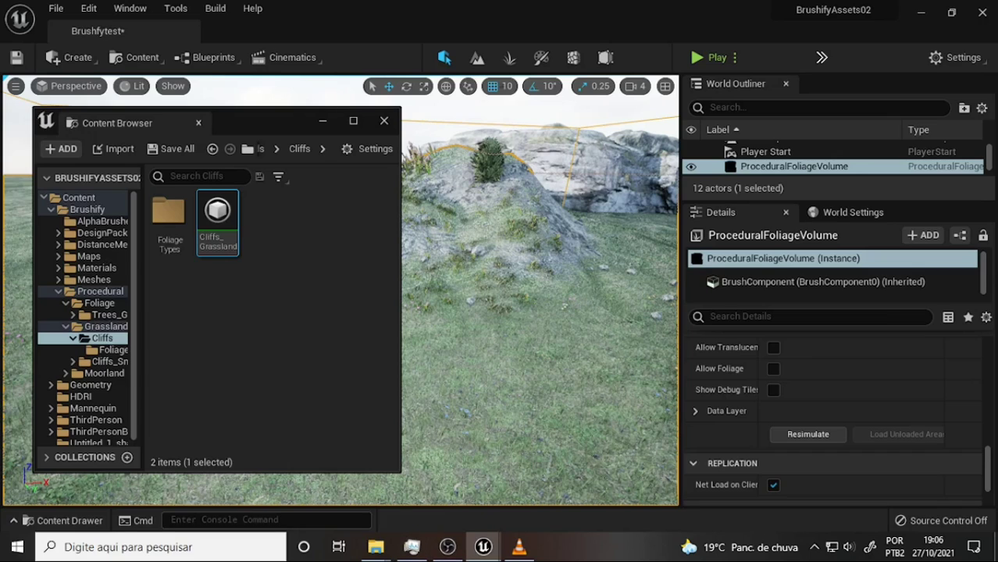
Click through the hill's foliage, landscape and S_Cliff_Huge_01 rock, leaving the landscape selected.
click(483, 267)
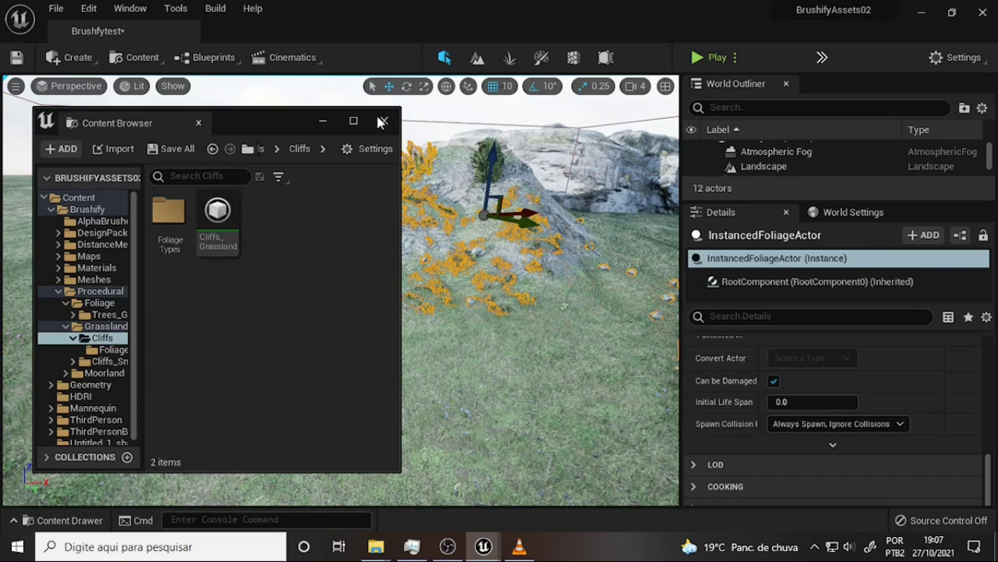
click(493, 131)
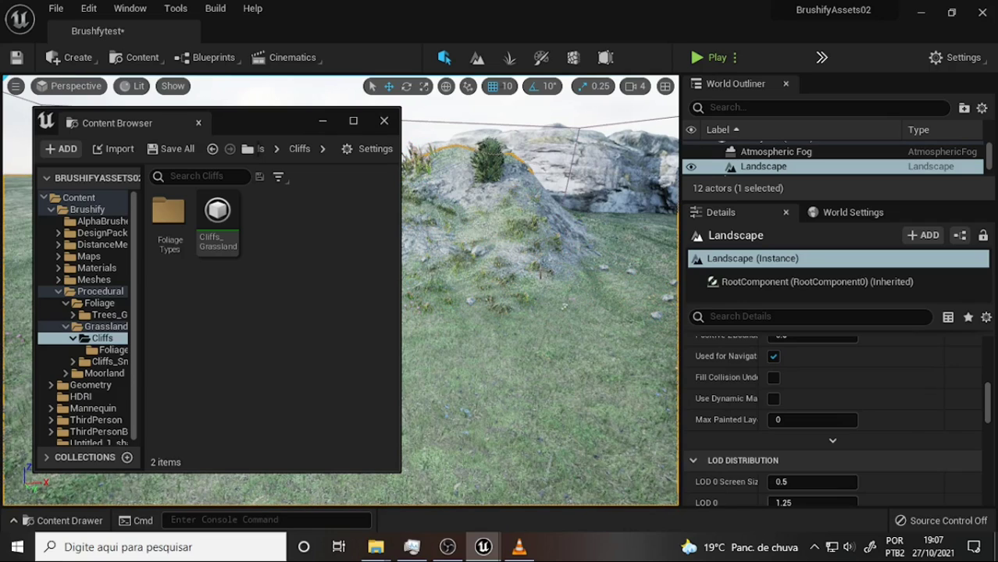
key(ctrl+z)
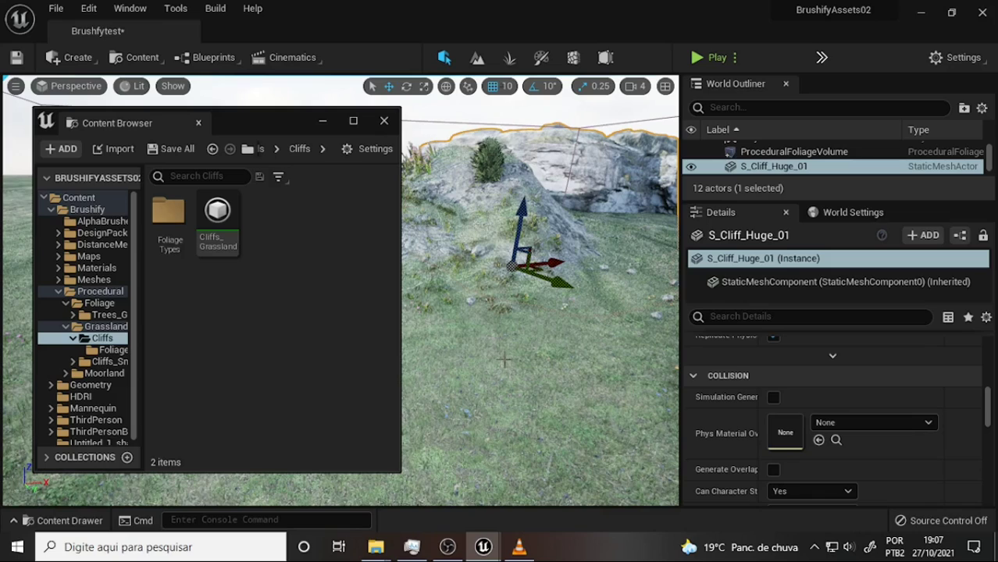
click(478, 352)
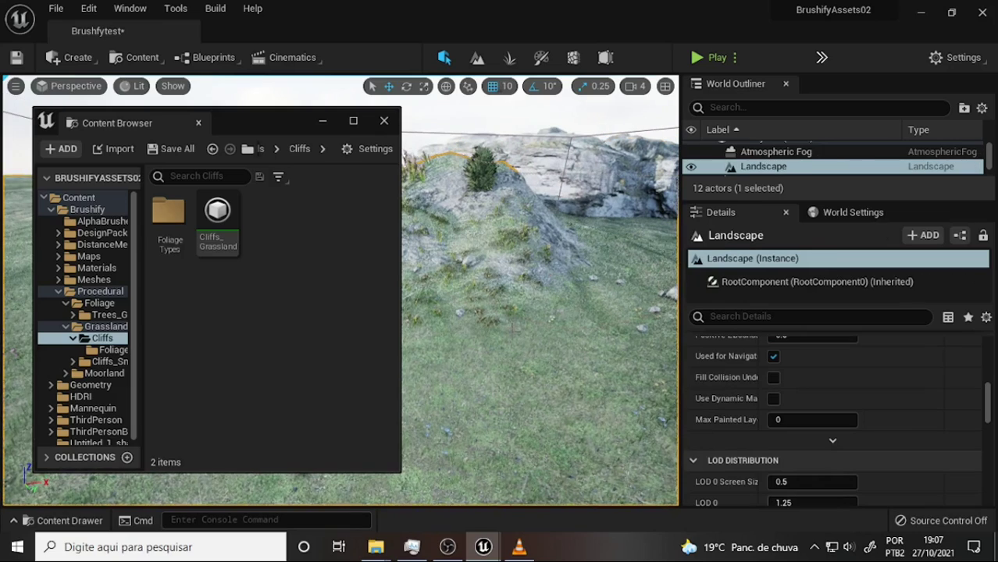
Select the ProceduralFoliageVolume, moving the asset browser aside and back.
right_drag(512, 328, 496, 309)
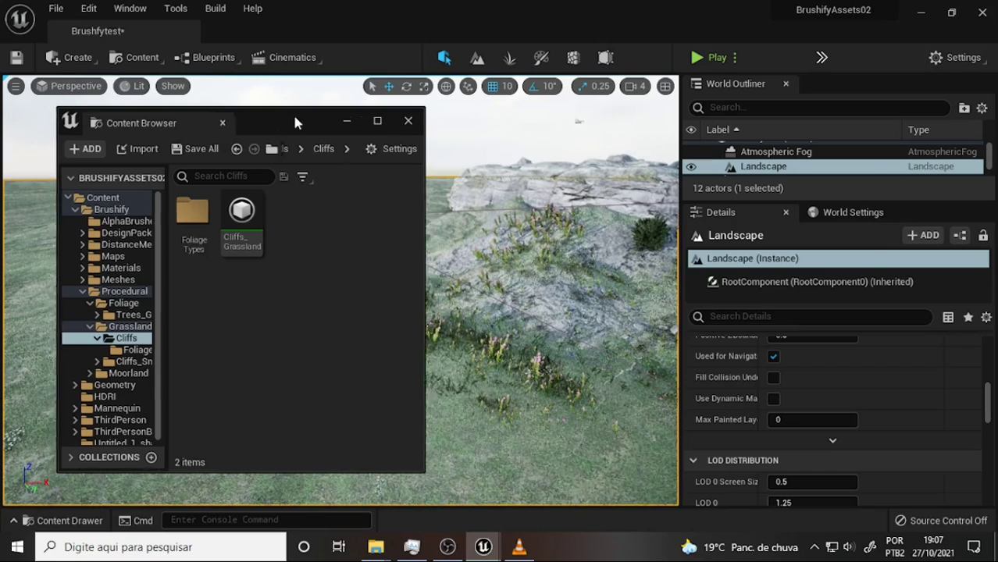
drag(292, 114, 929, 118)
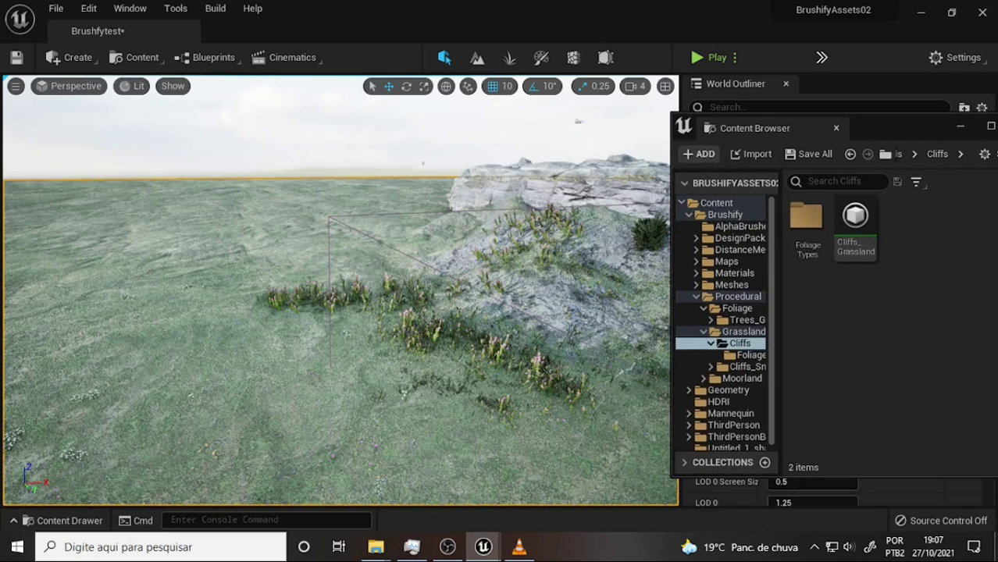
click(396, 204)
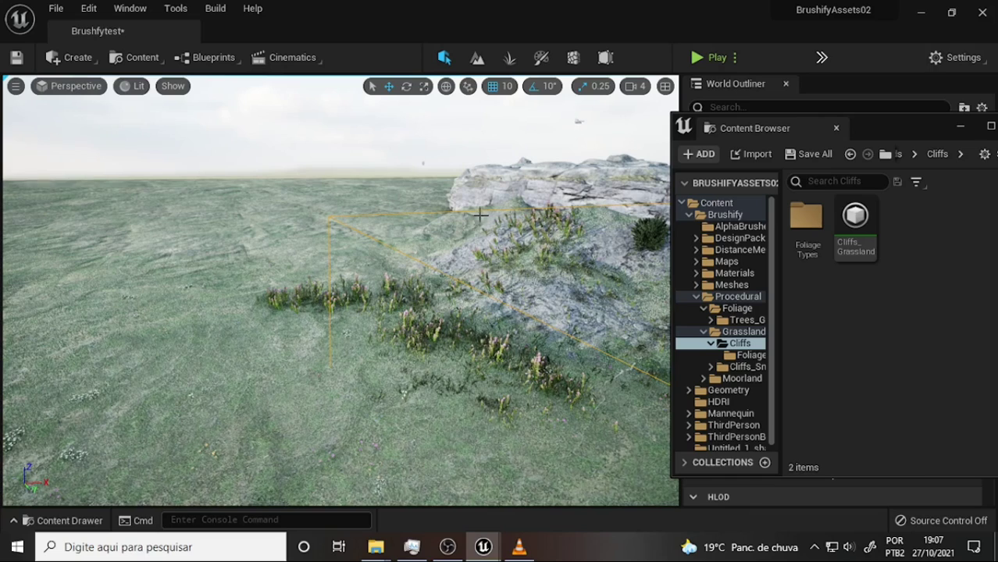
drag(895, 131, 256, 113)
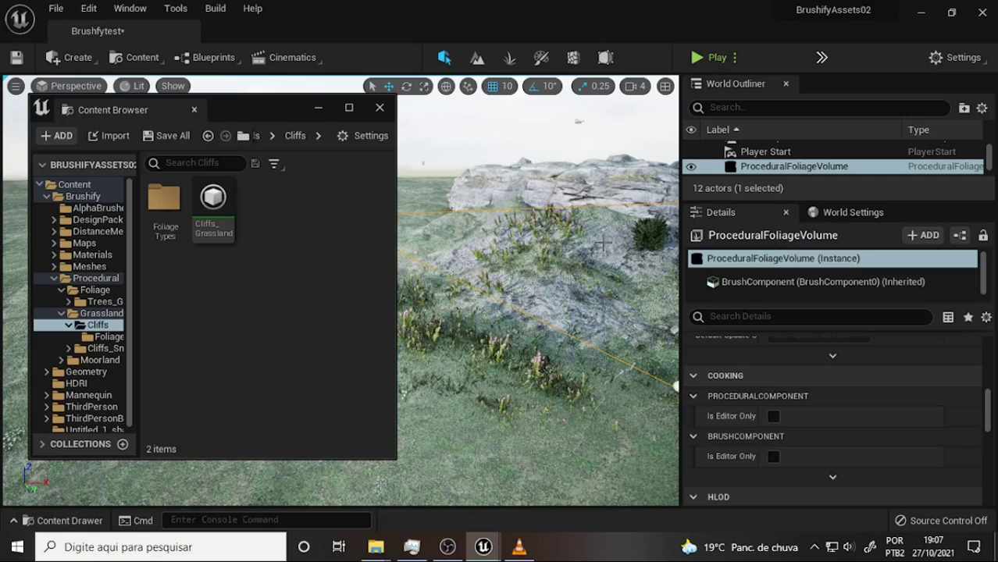
Fly the camera in over the rock face and minimize the floating asset browser.
right_drag(538, 312, 547, 320)
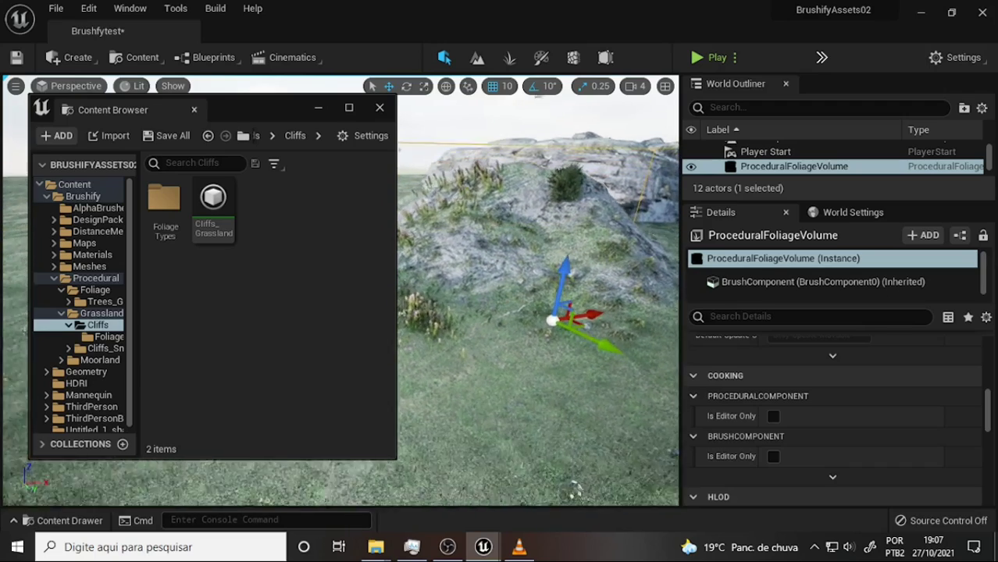
right_drag(577, 247, 576, 247)
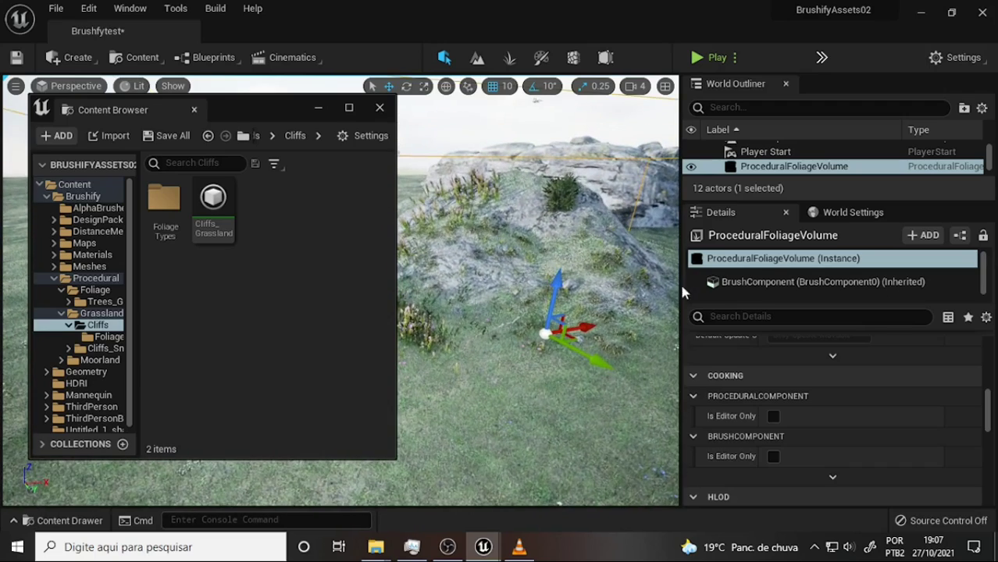
right_drag(556, 296, 556, 296)
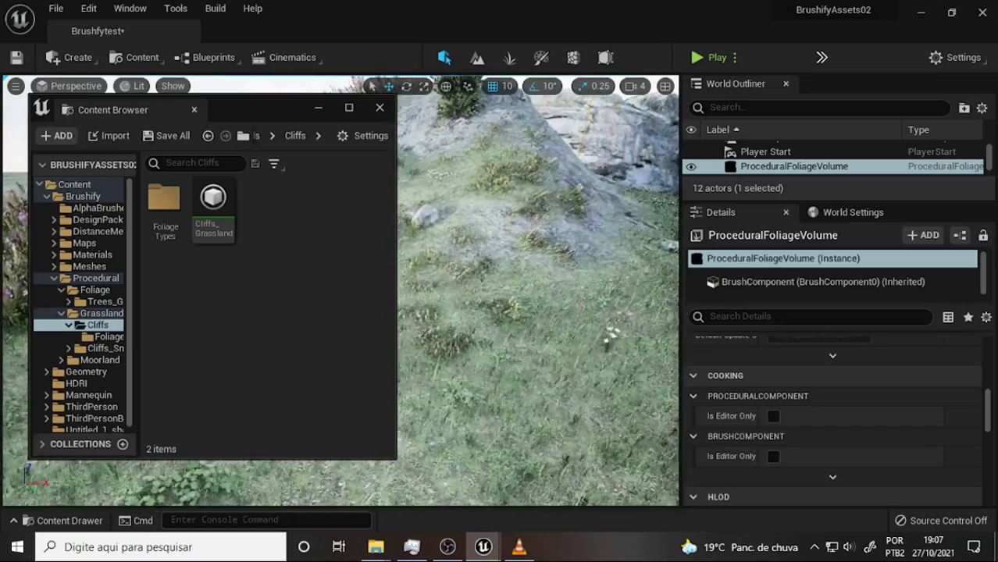
right_drag(500, 255, 575, 107)
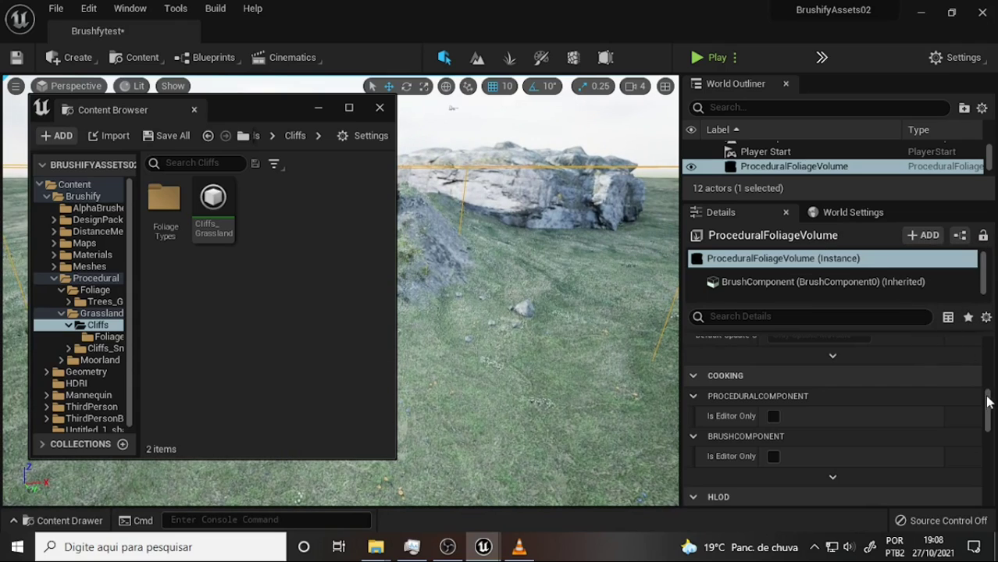
drag(987, 401, 980, 345)
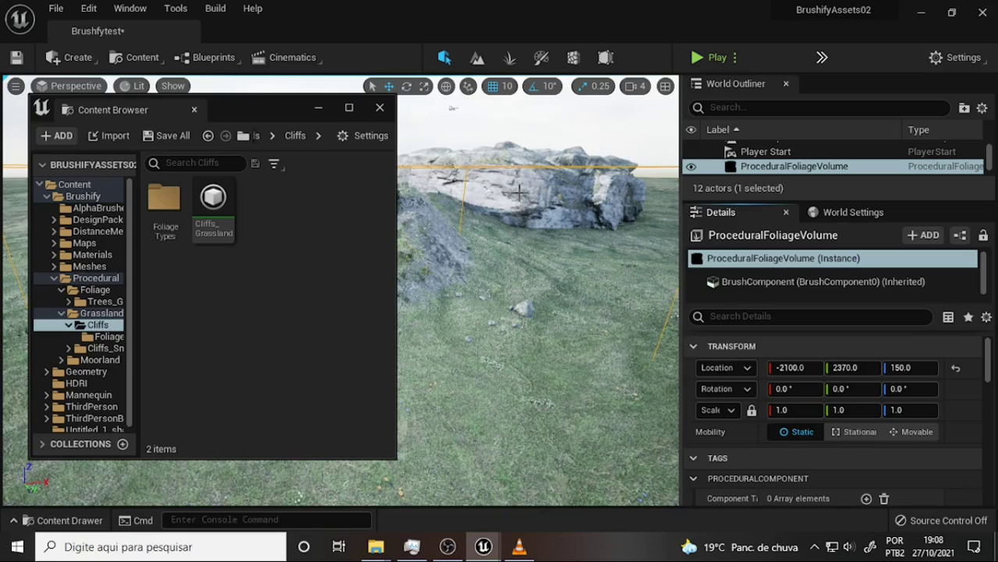
middle_drag(513, 185, 516, 182)
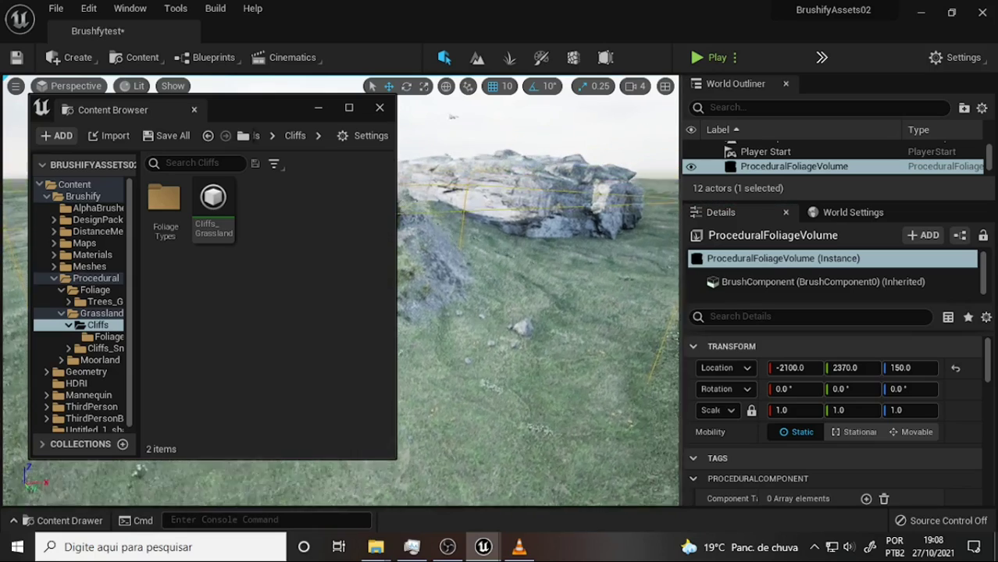
click(319, 108)
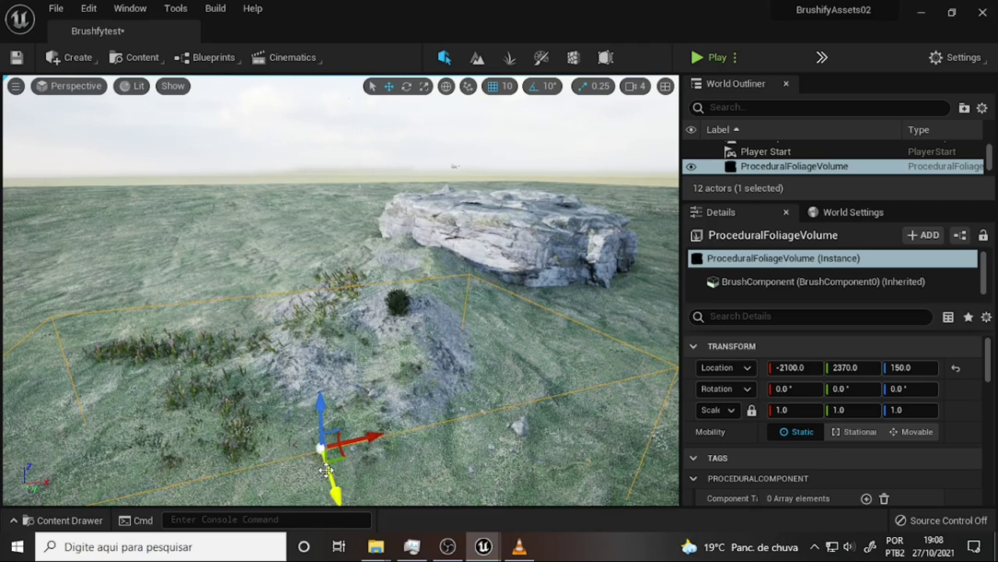
Shift the foliage volume along Y and back, regenerating its foliage at each position.
drag(334, 493, 349, 515)
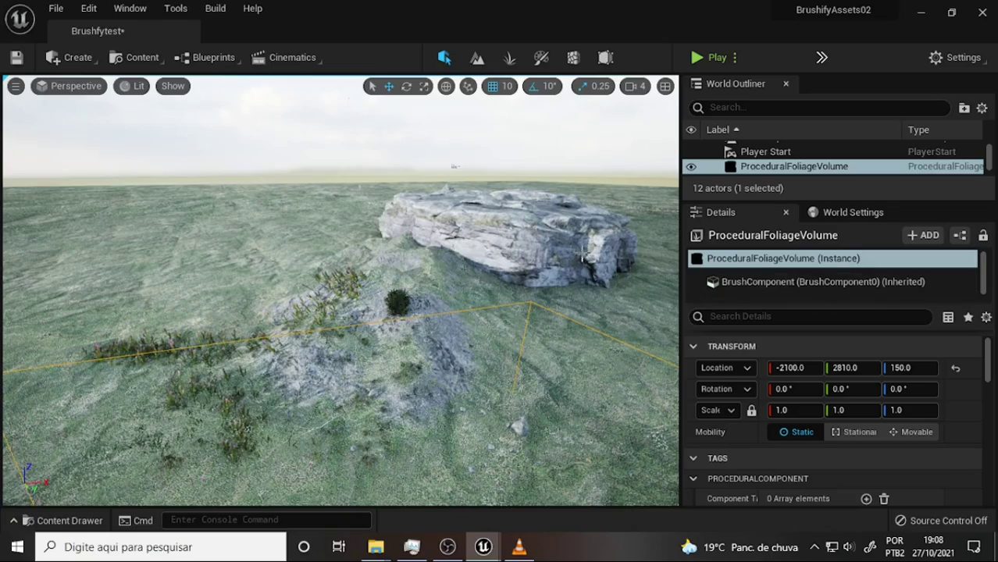
scroll(453, 166, up, 10)
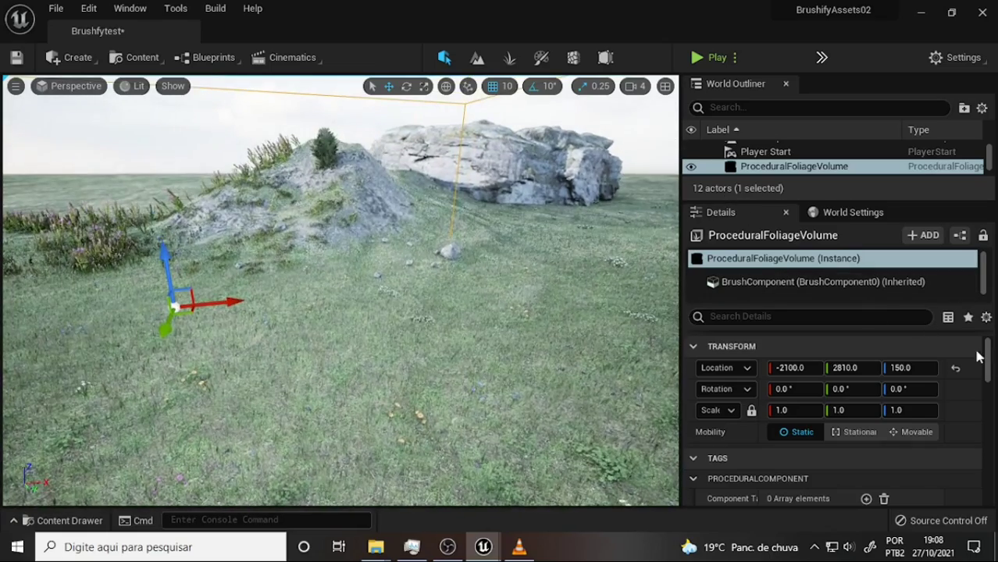
drag(990, 362, 987, 475)
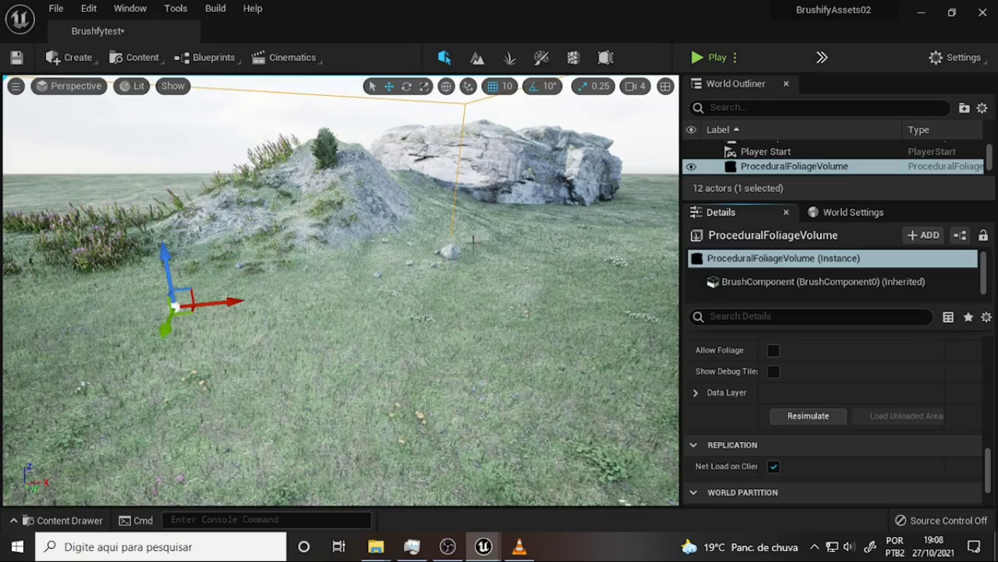
mouse_move(487, 257)
right_down()
mouse_move(469, 102)
mouse_move(438, 146)
mouse_move(380, 357)
right_up()
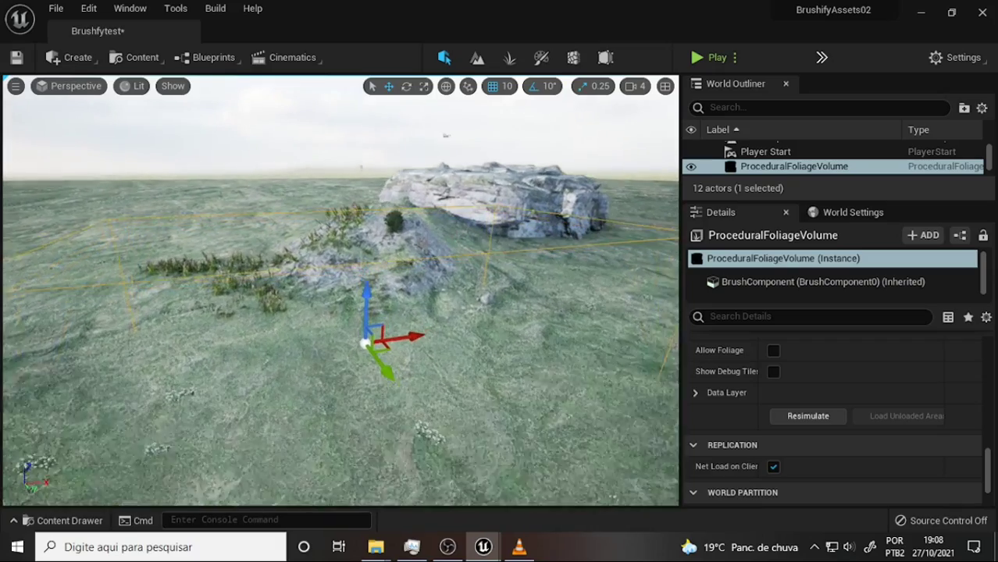
drag(380, 357, 453, 420)
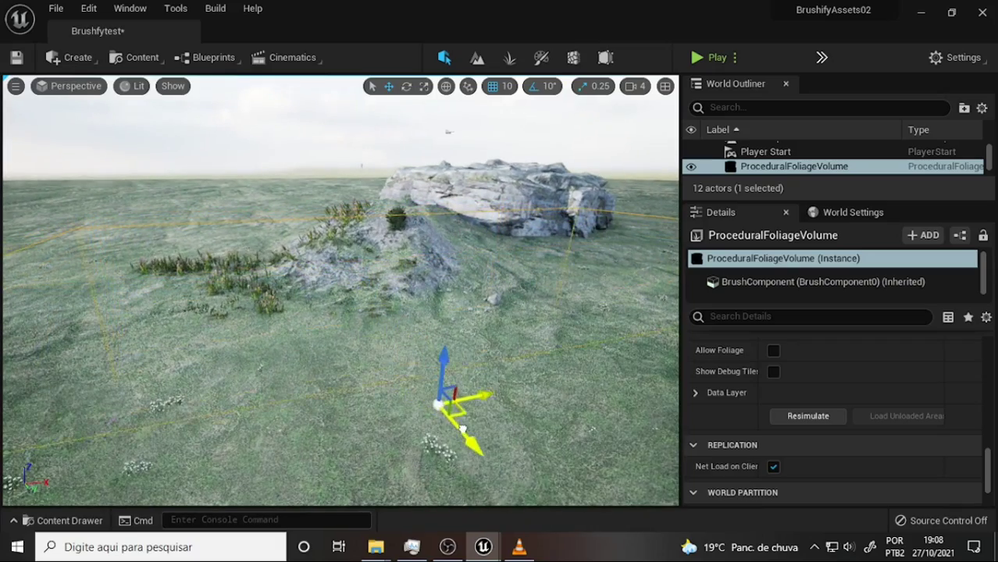
click(809, 416)
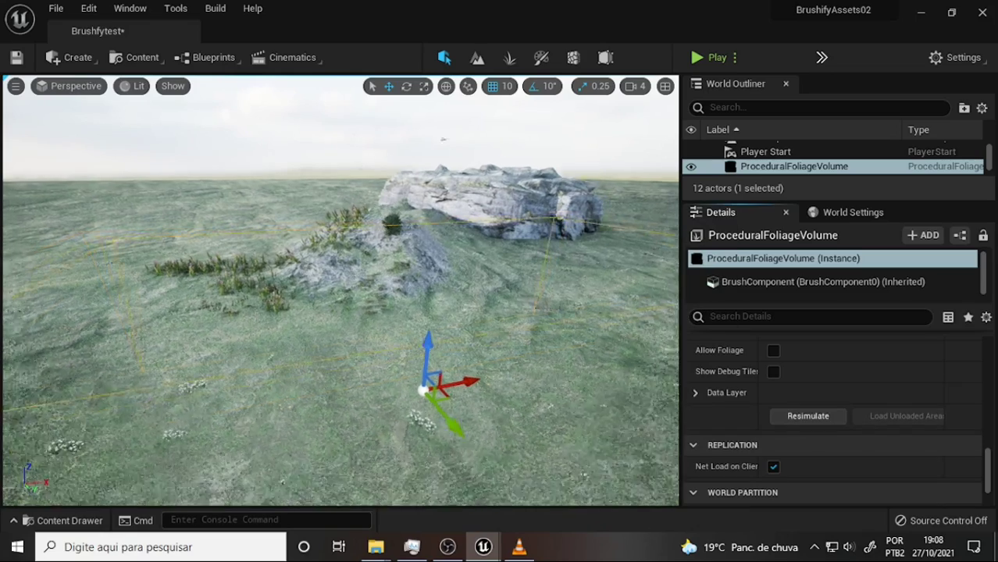
right_drag(540, 304, 540, 304)
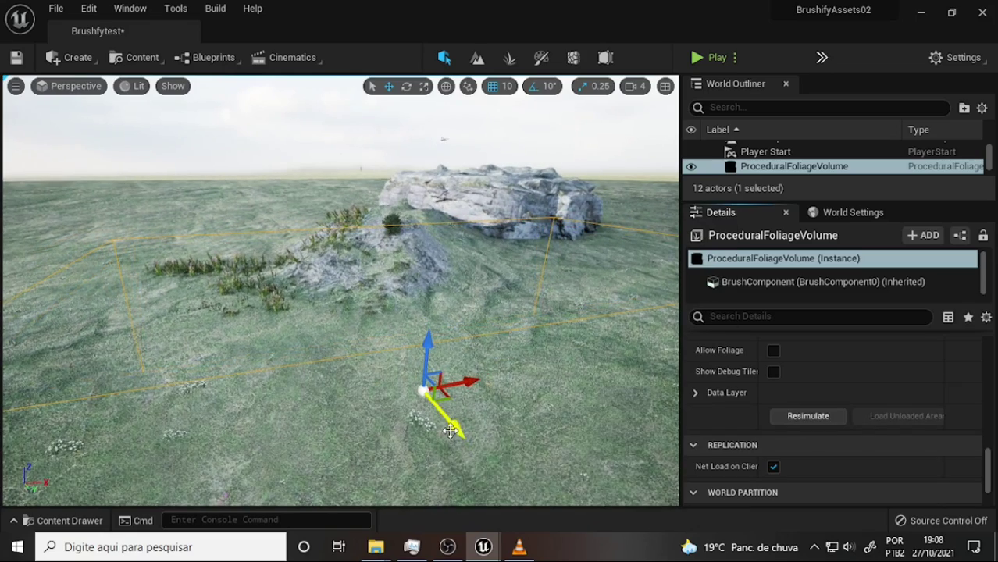
drag(439, 410, 335, 294)
click(804, 416)
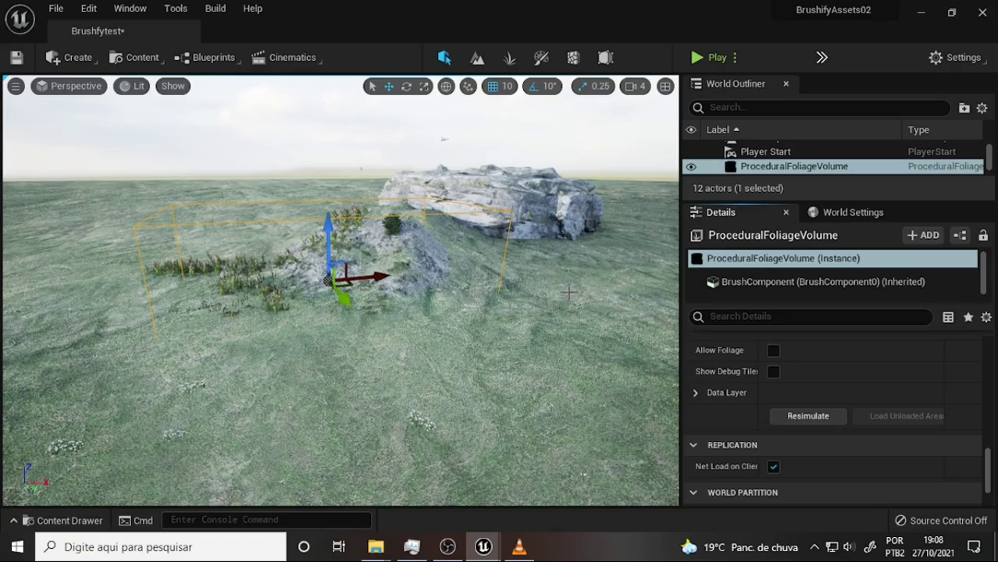
Scroll the volume's Details to Procedural Foliage, showing Cliffs_Grasslands as Foliage Spawner.
scroll(567, 293, up, 2)
scroll(557, 267, up, 2)
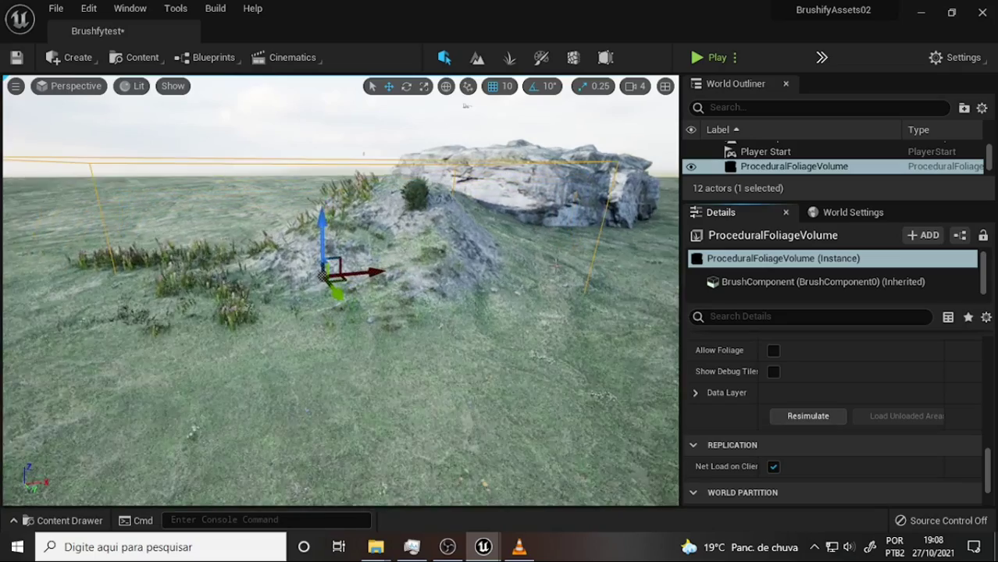
scroll(560, 262, up, 2)
right_drag(473, 251, 551, 251)
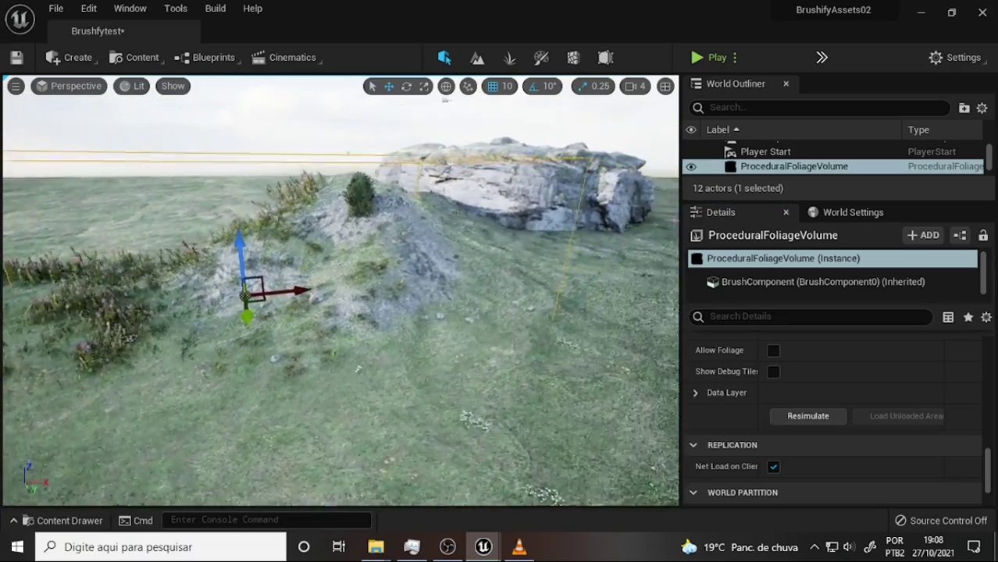
scroll(473, 250, up, 1)
scroll(445, 281, up, 1)
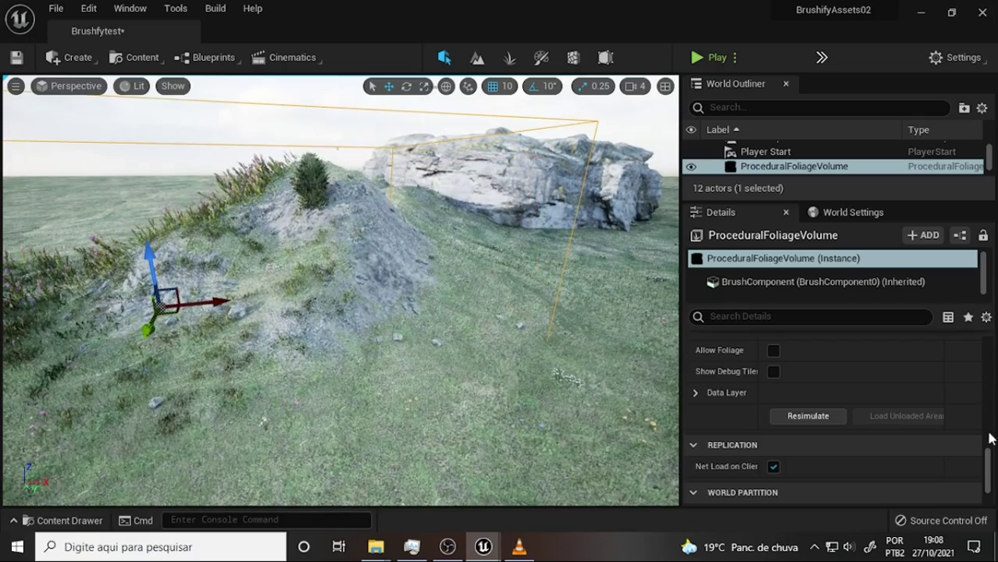
drag(990, 461, 995, 377)
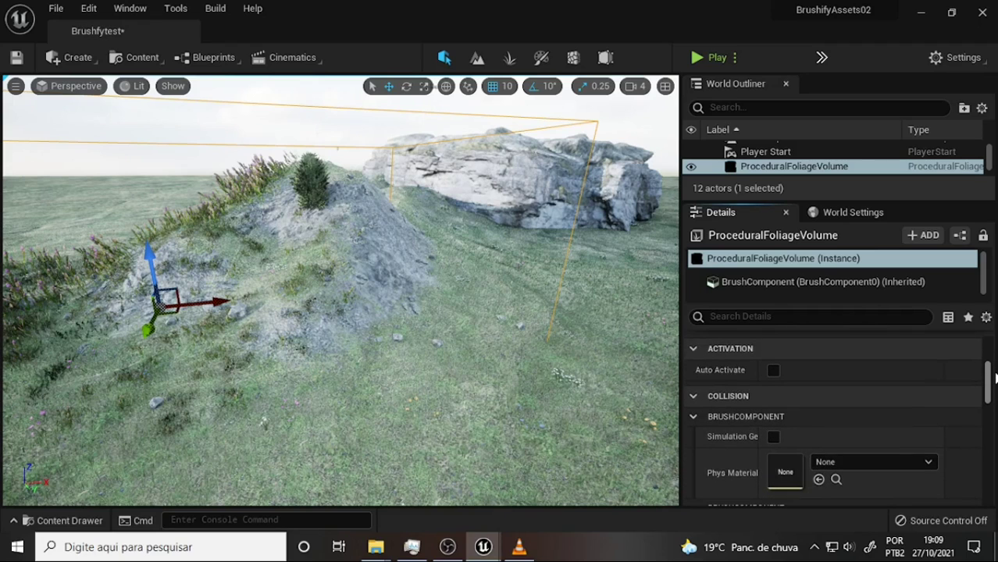
drag(994, 377, 996, 448)
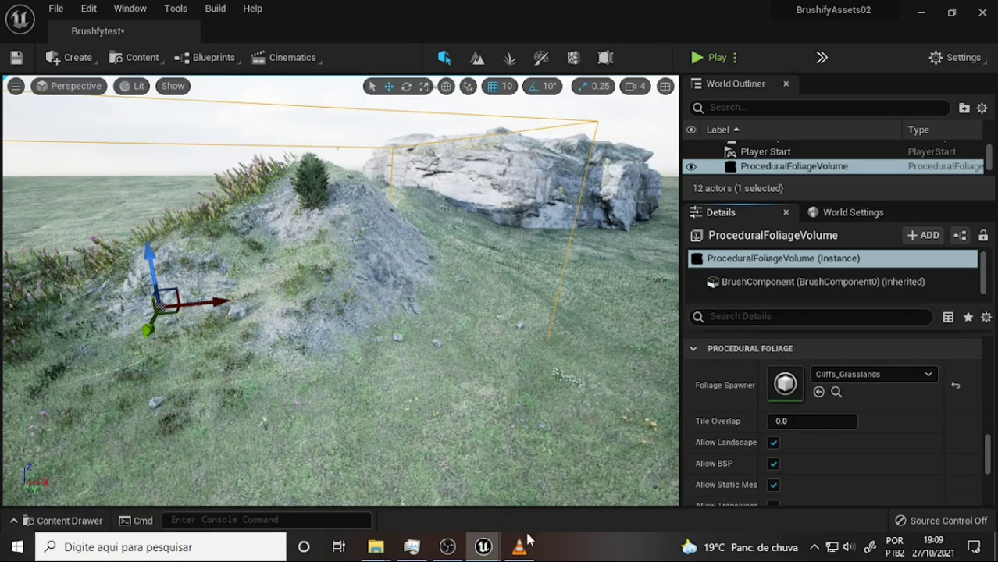
Open Cliffs_Grasslands and expand its Foliage Types to FT_Cliff_Slab_01 and FT_Cliff_Slab_02.
mouse_move(485, 544)
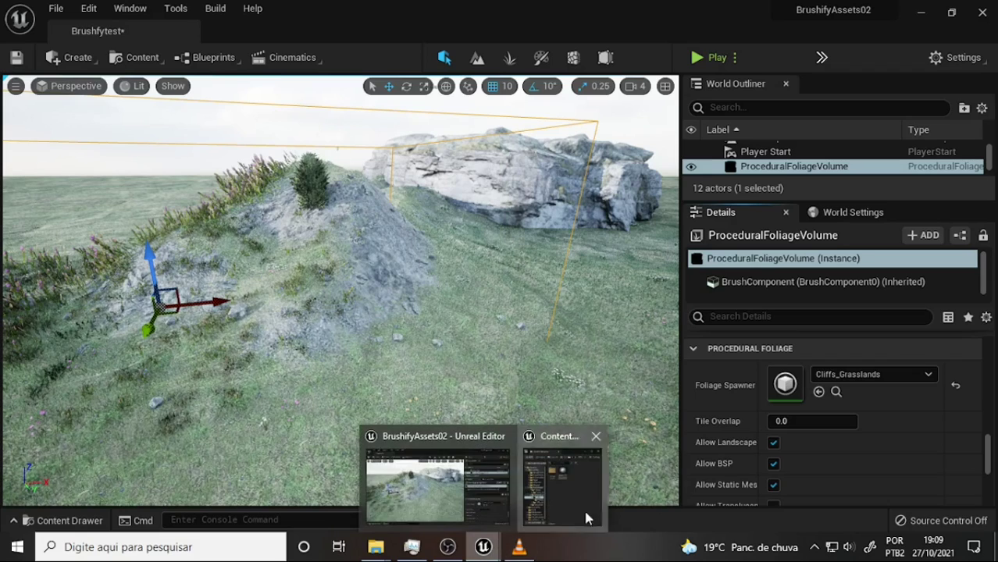
click(584, 512)
double_click(209, 198)
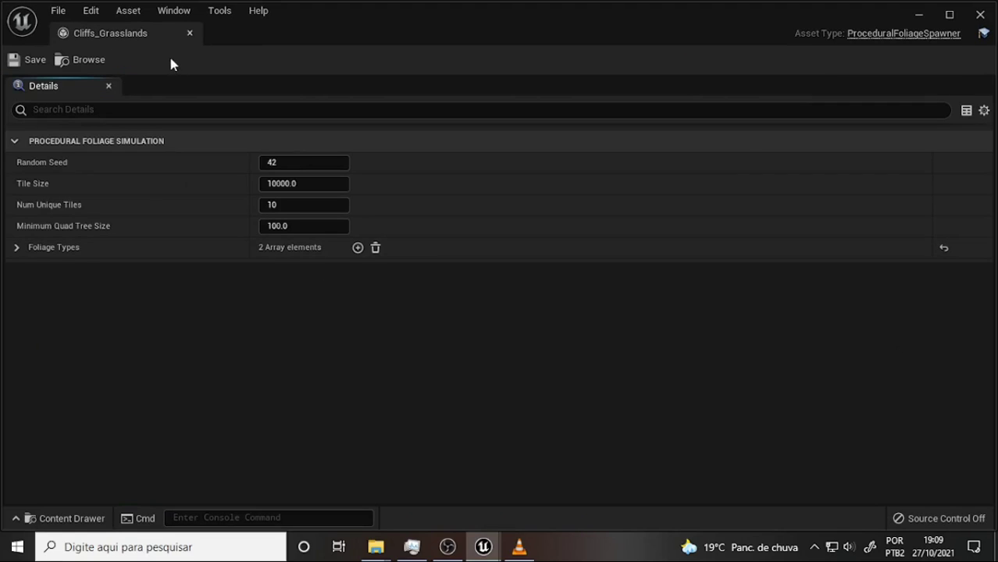
mouse_move(138, 34)
mouse_down()
mouse_move(197, 77)
mouse_move(209, 112)
mouse_move(260, 162)
mouse_move(328, 162)
mouse_up()
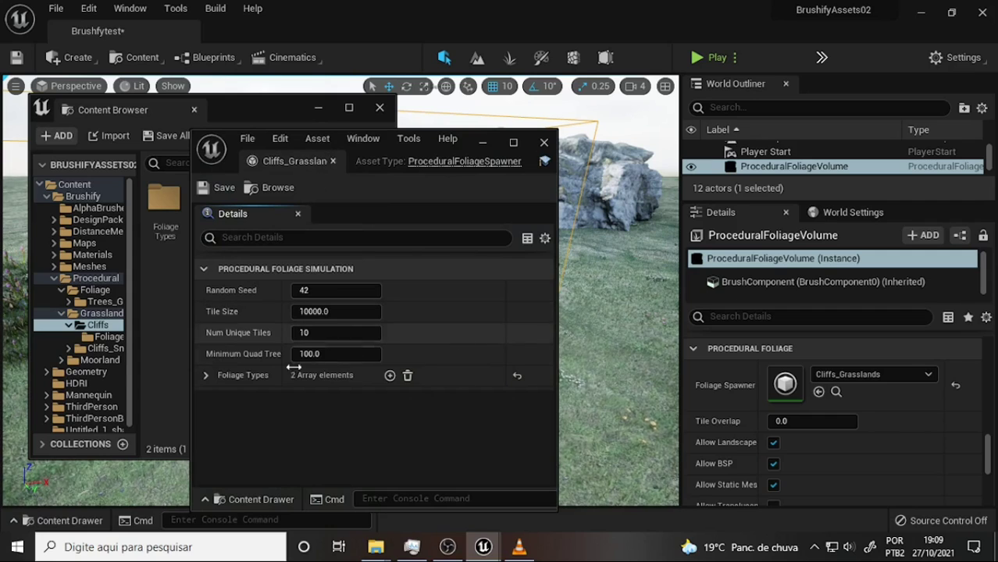
click(206, 376)
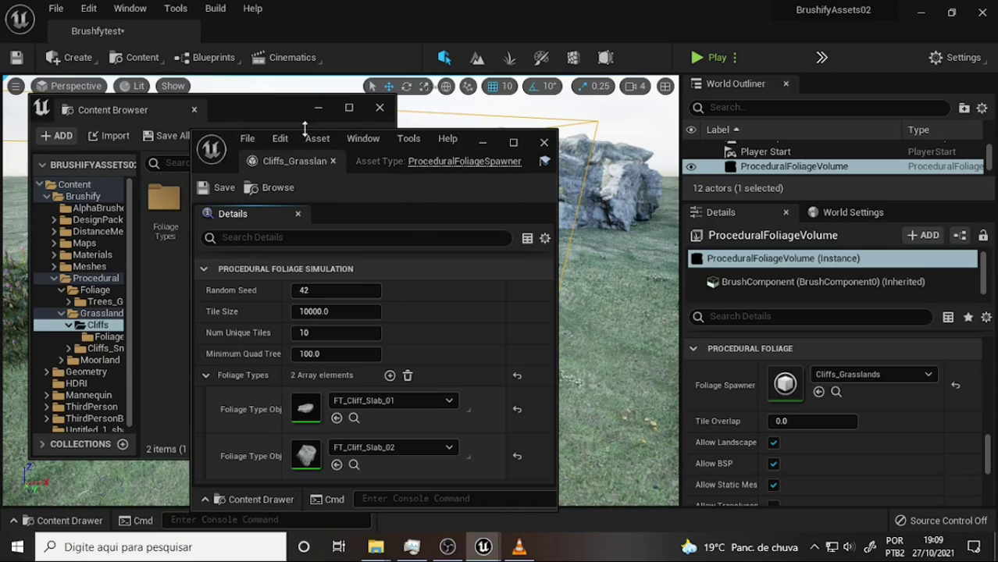
Reopen the Cliffs_Grasslands spawner and dock its tab beside the Brushfytest level.
click(545, 144)
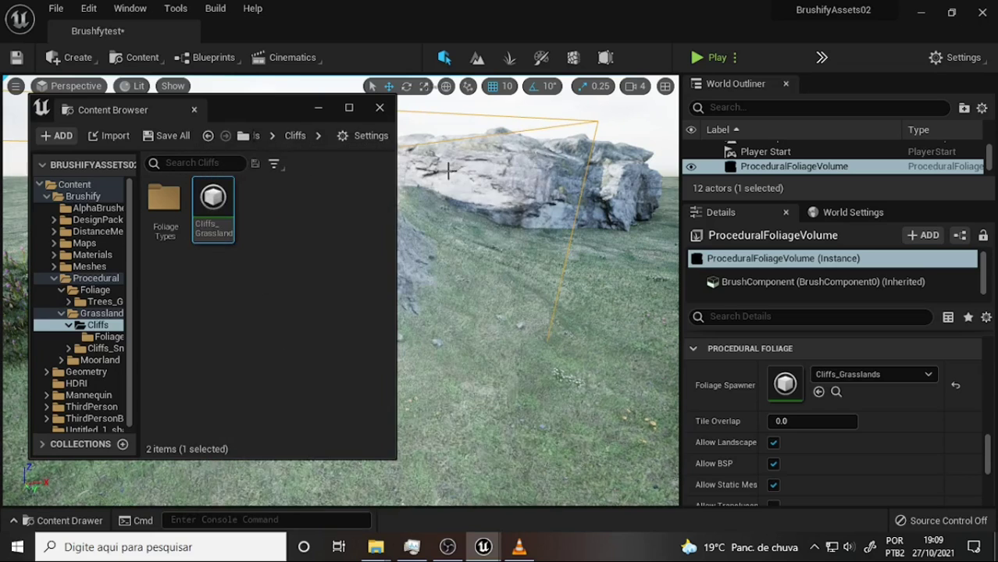
double_click(212, 204)
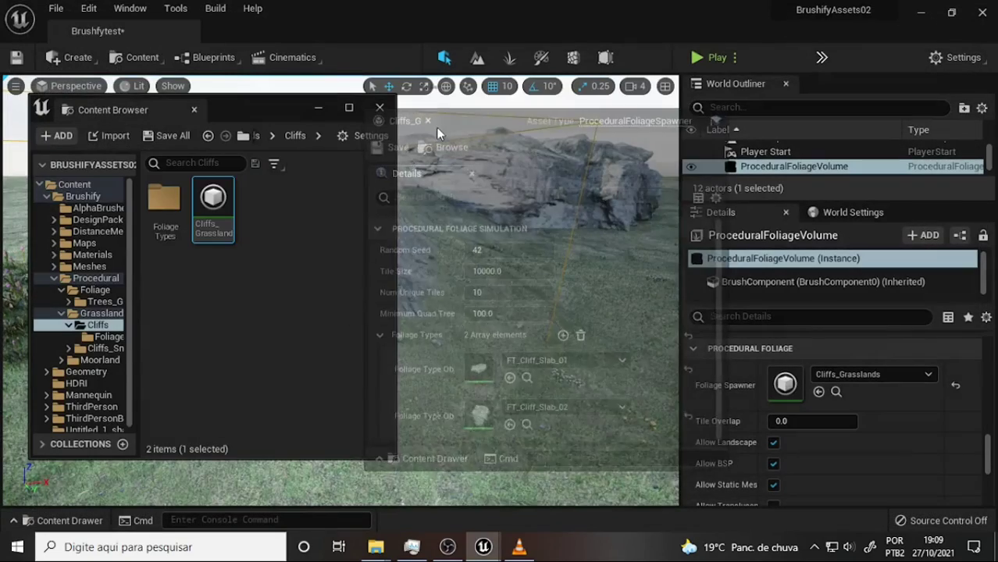
drag(110, 32, 450, 136)
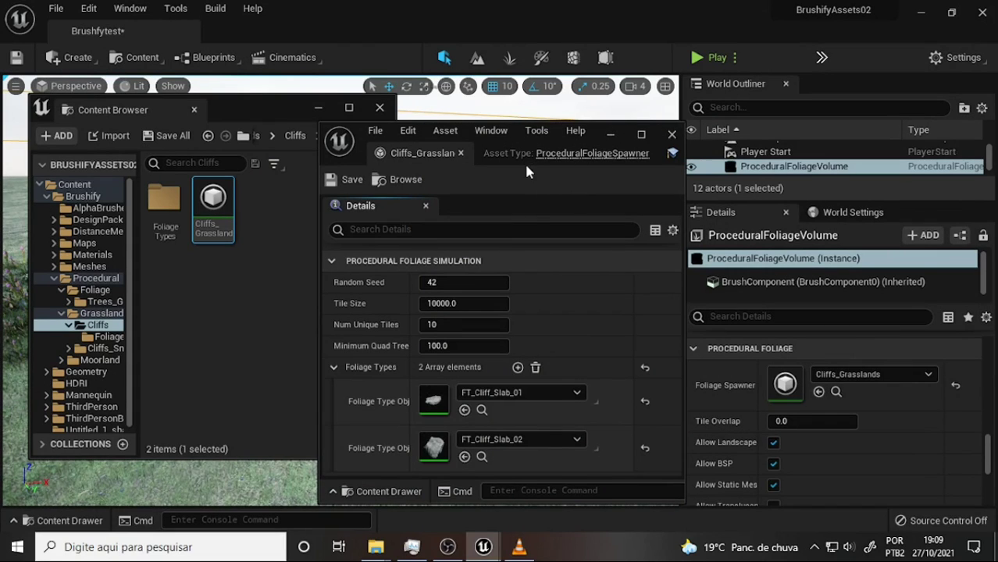
mouse_move(432, 154)
mouse_down()
mouse_move(271, 33)
mouse_move(288, 39)
mouse_move(153, 37)
mouse_up()
Pull the Cliffs_Grasslands spawner out of the tab bar as a floating window.
click(137, 31)
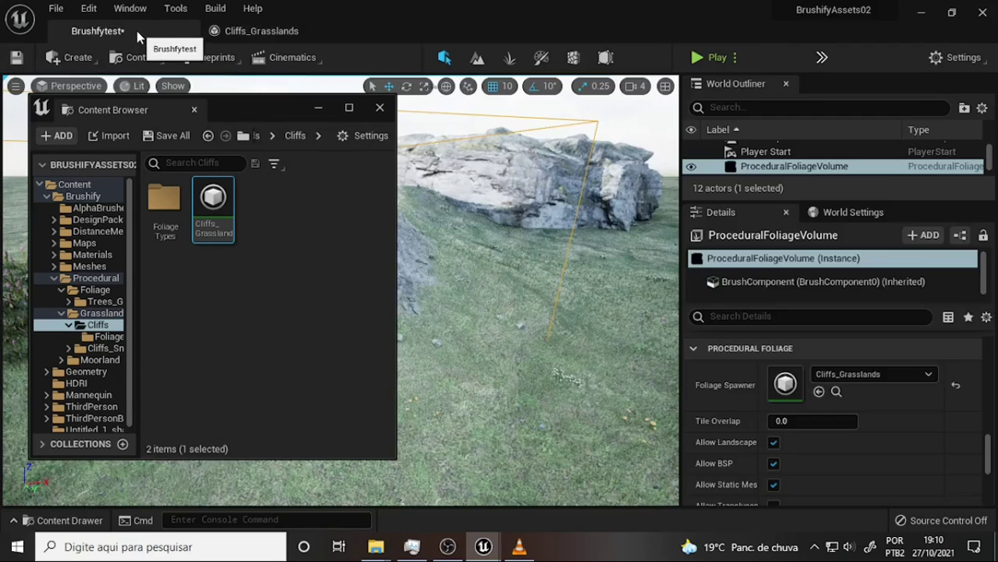
click(253, 30)
click(149, 30)
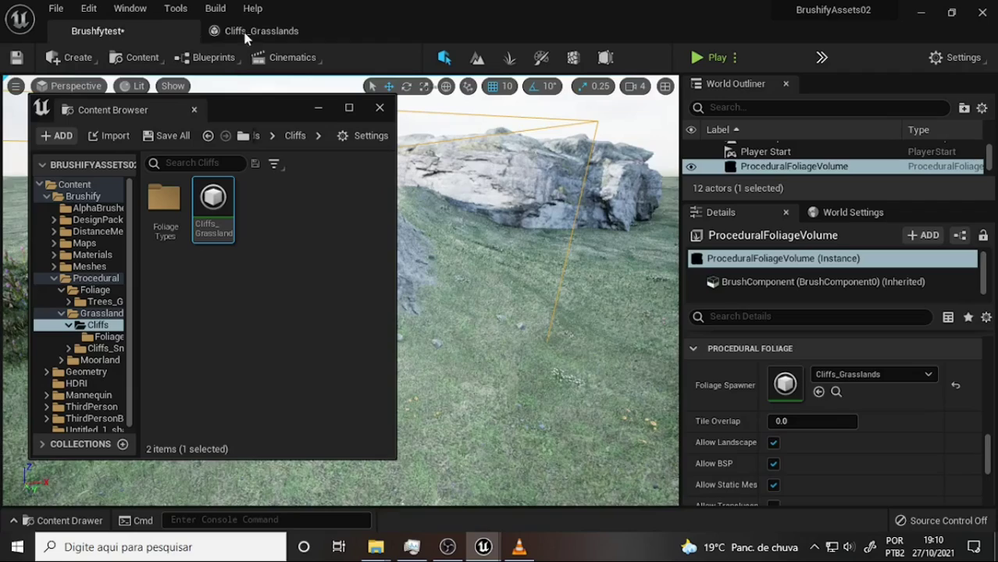
click(265, 33)
mouse_move(271, 38)
mouse_down()
mouse_move(309, 114)
mouse_move(274, 108)
mouse_up()
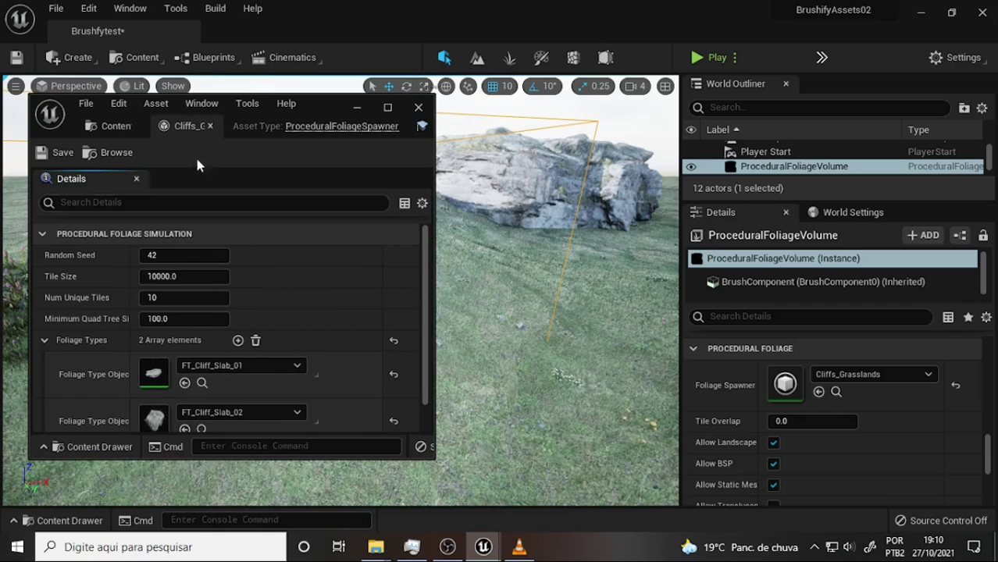
click(118, 128)
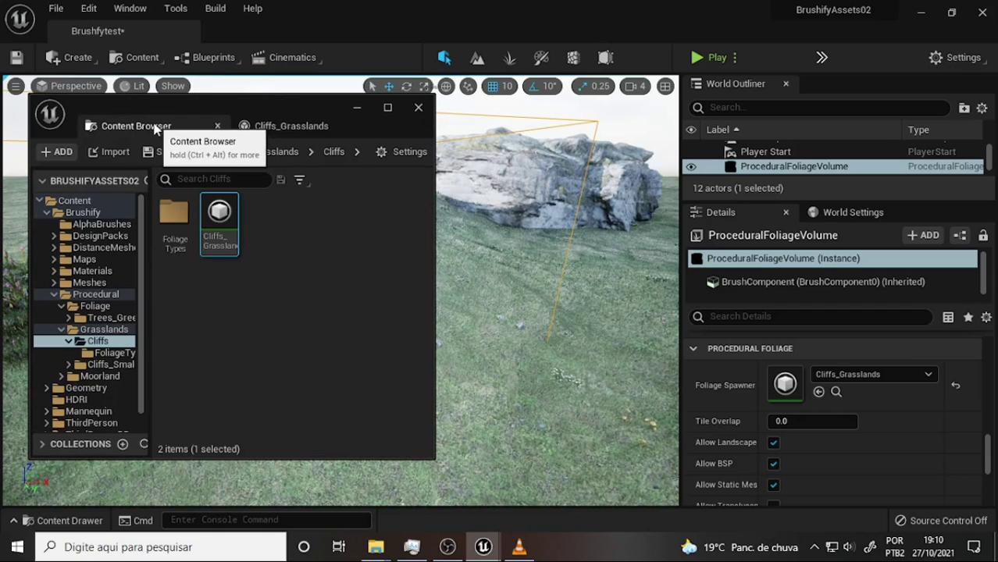
click(268, 127)
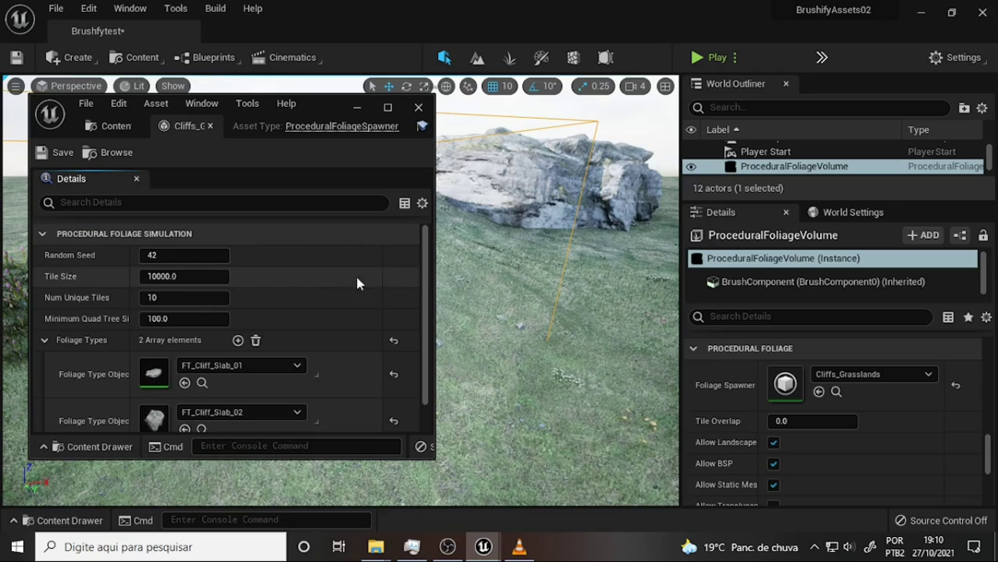
Set the spawner's Random Seed to 150 and move its window off the hillside.
scroll(426, 308, down, 1)
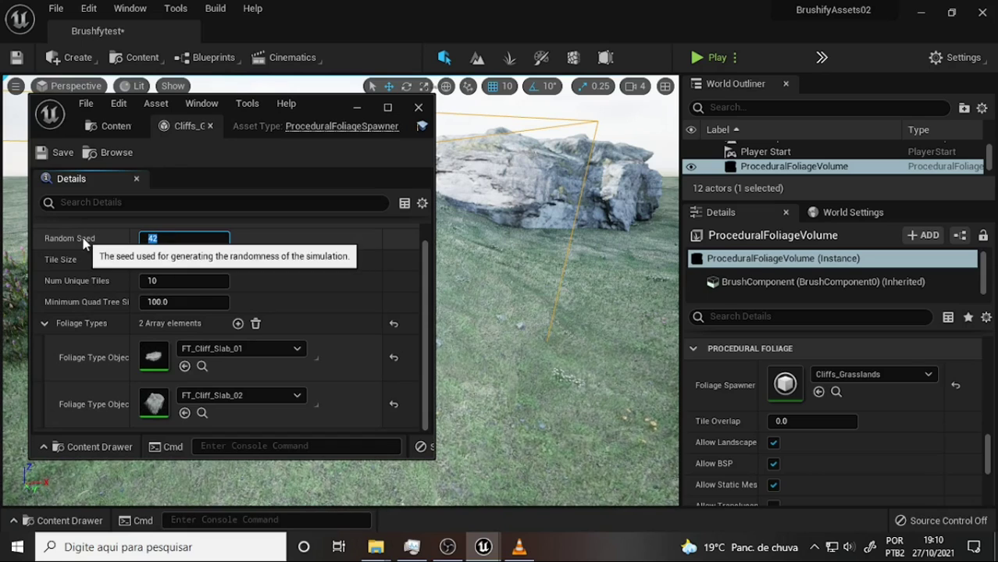
text(150)
key(Return)
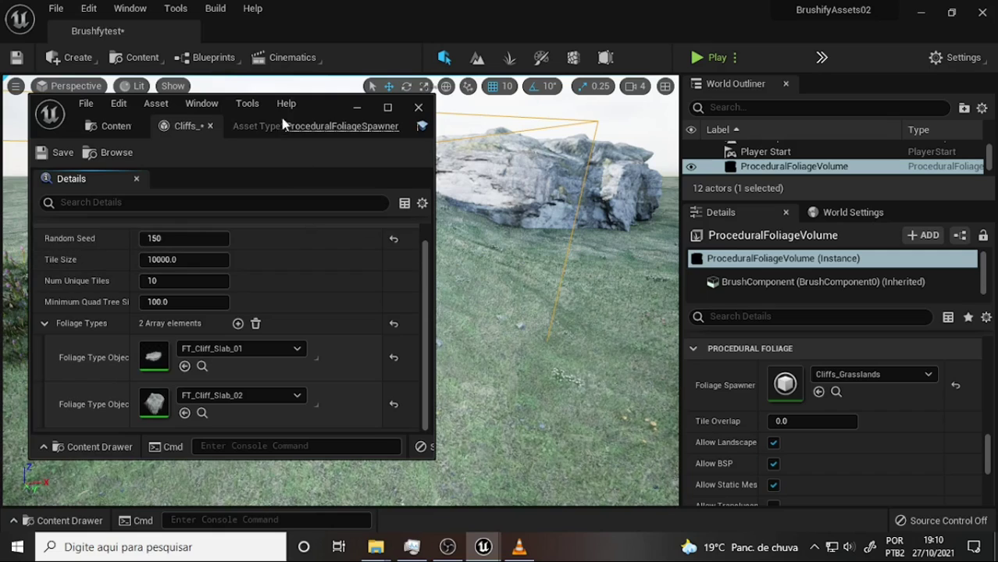
drag(323, 108, 179, 172)
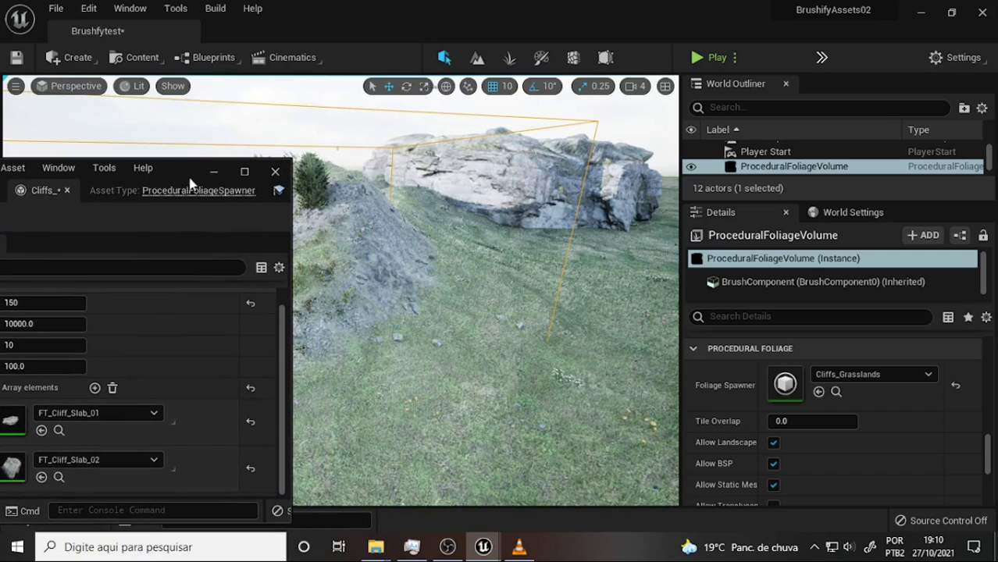
scroll(987, 456, down, 5)
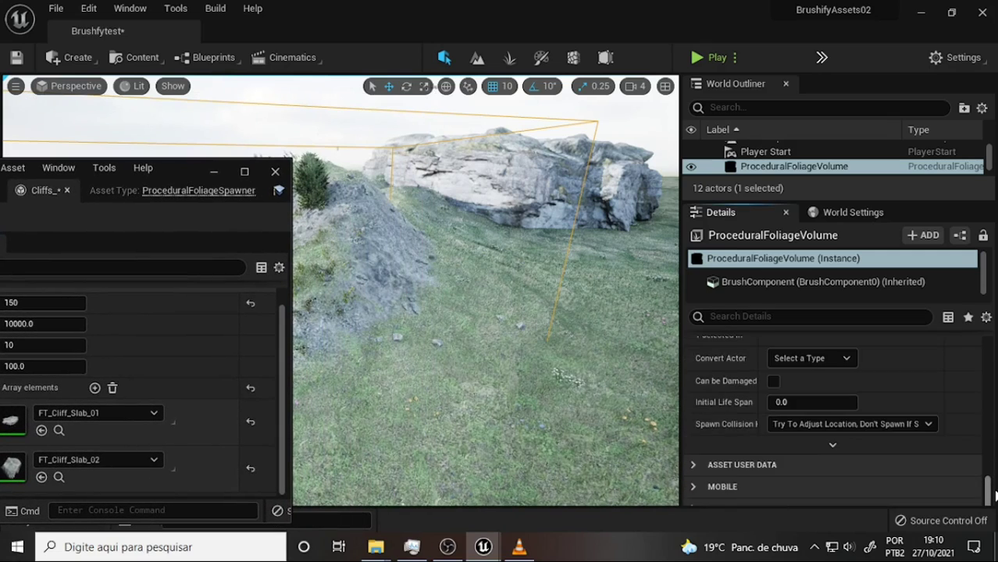
drag(175, 167, 268, 419)
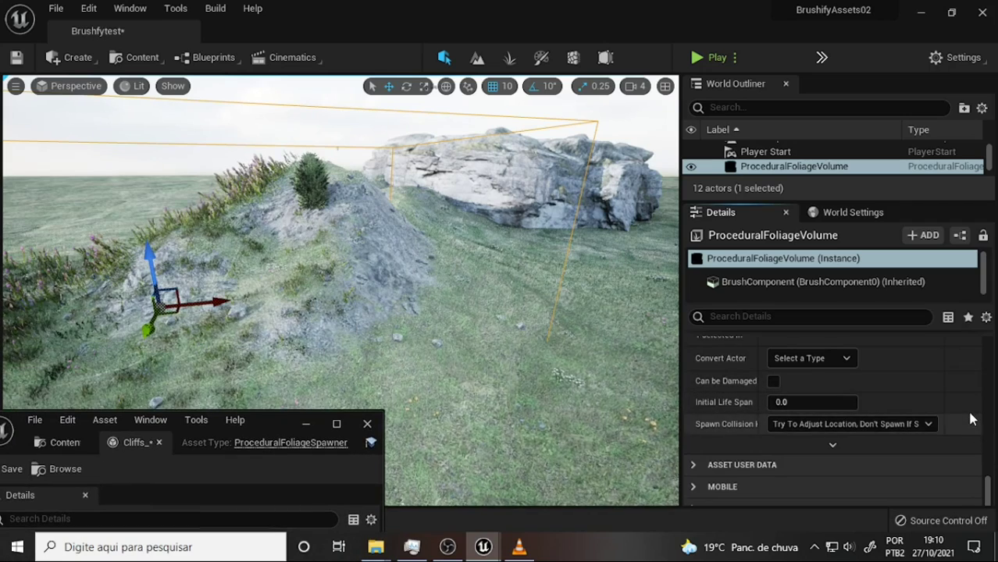
Resimulate the foliage volume with seed 150 and fly the camera toward the hill.
scroll(961, 405, up, 2)
scroll(960, 405, up, 2)
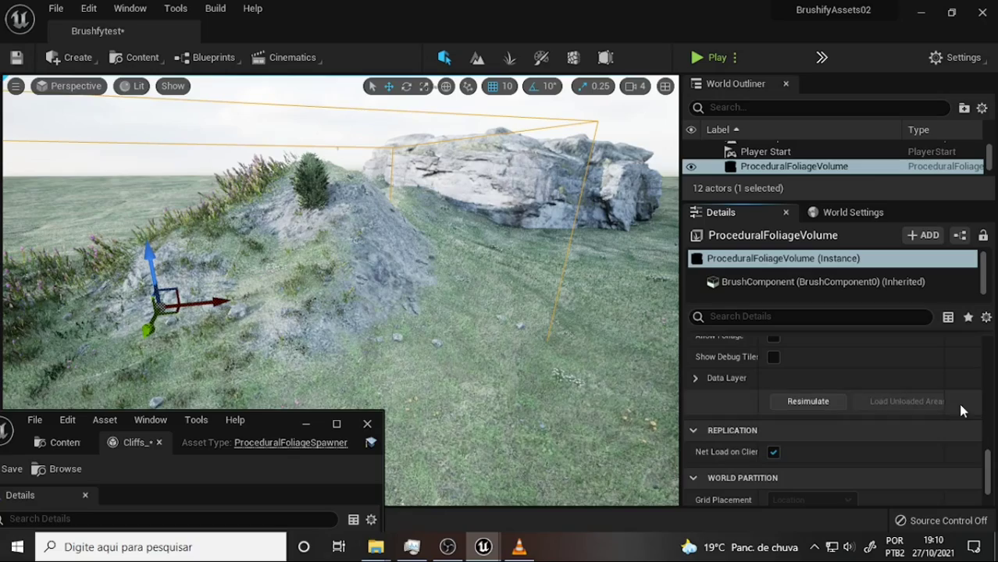
click(807, 400)
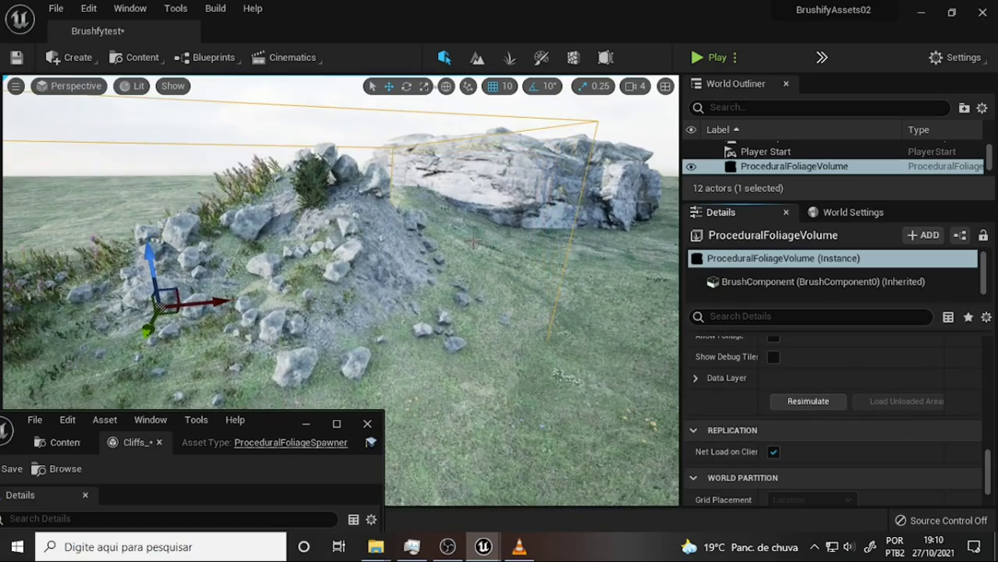
right_drag(340, 289, 441, 312)
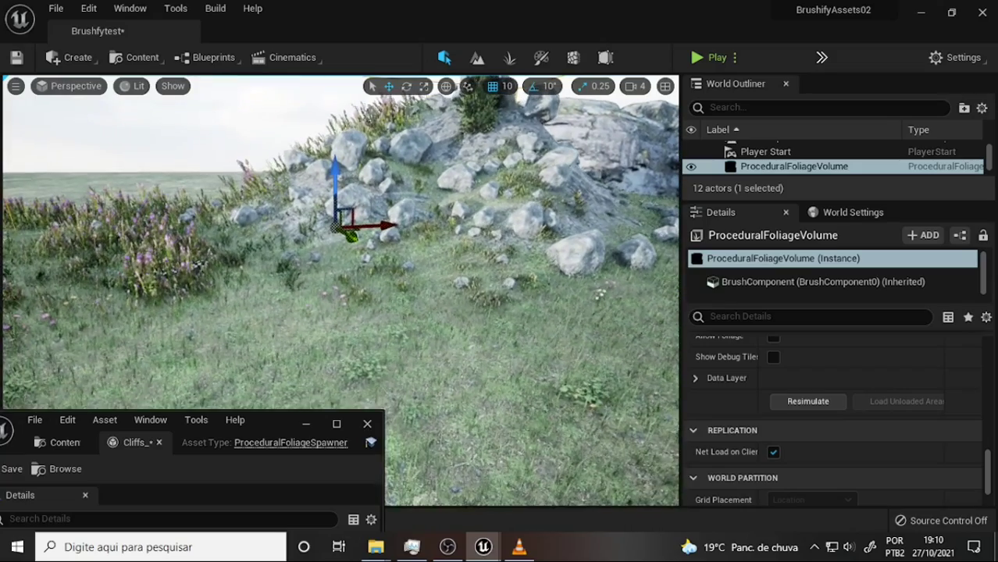
drag(270, 420, 239, 230)
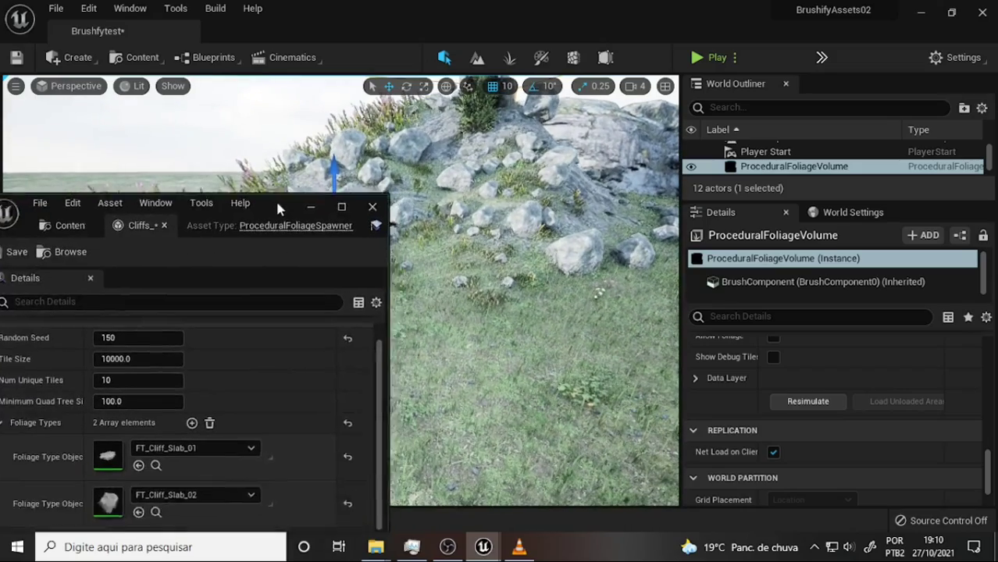
right_drag(565, 386, 671, 375)
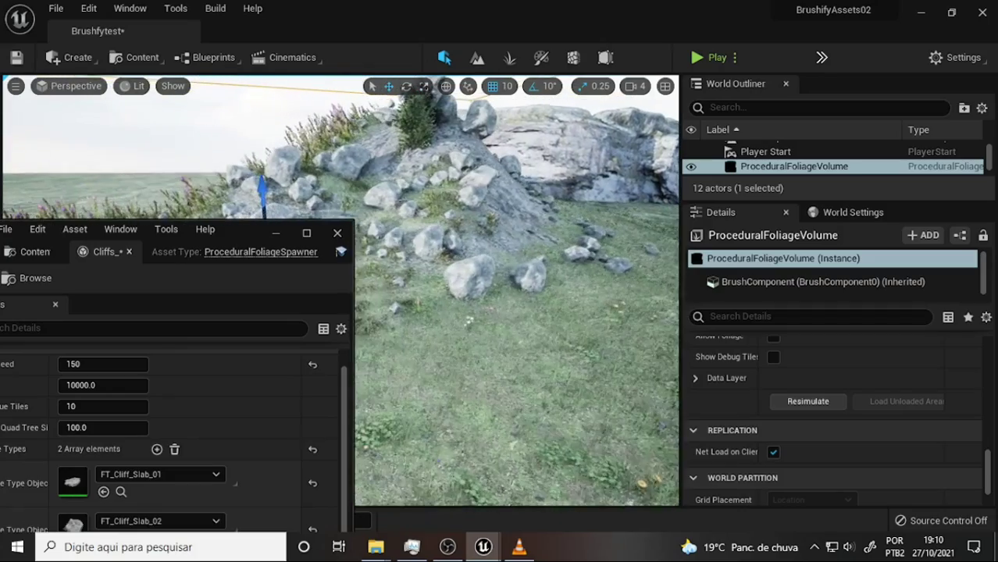
drag(238, 228, 323, 111)
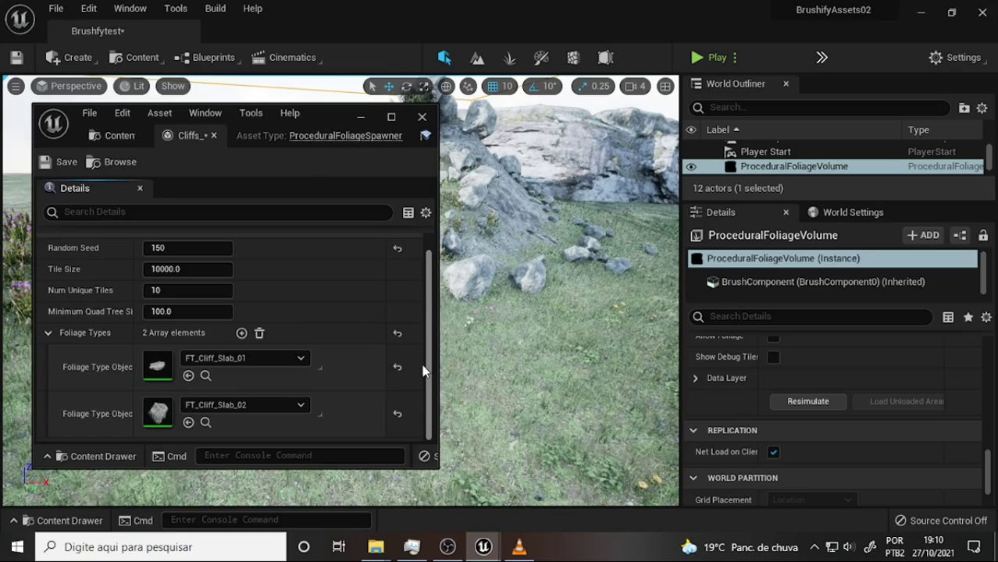
Move the spawner window down-left and fly closer over the rocky mound.
scroll(338, 316, up, 1)
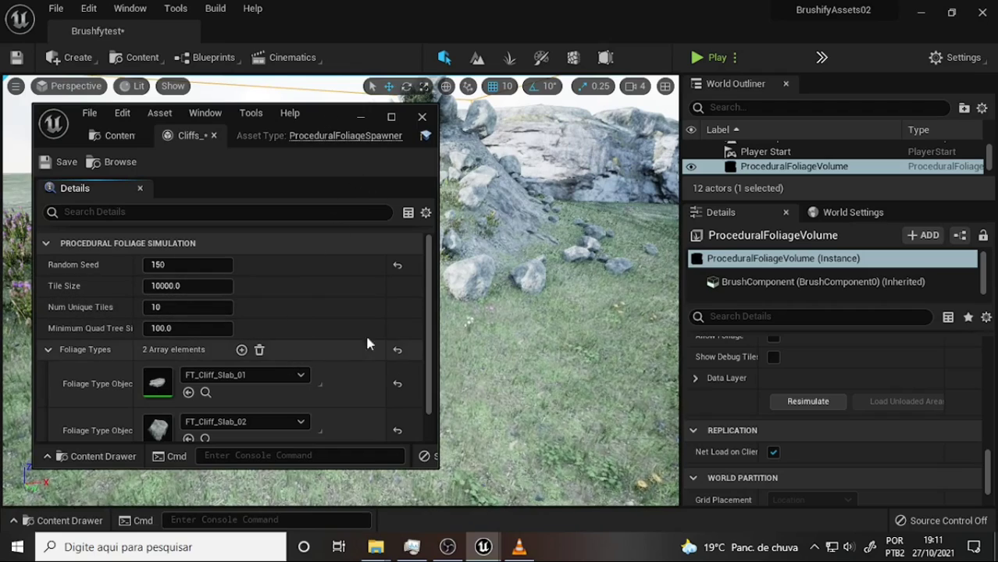
scroll(434, 297, down, 1)
scroll(428, 435, up, 1)
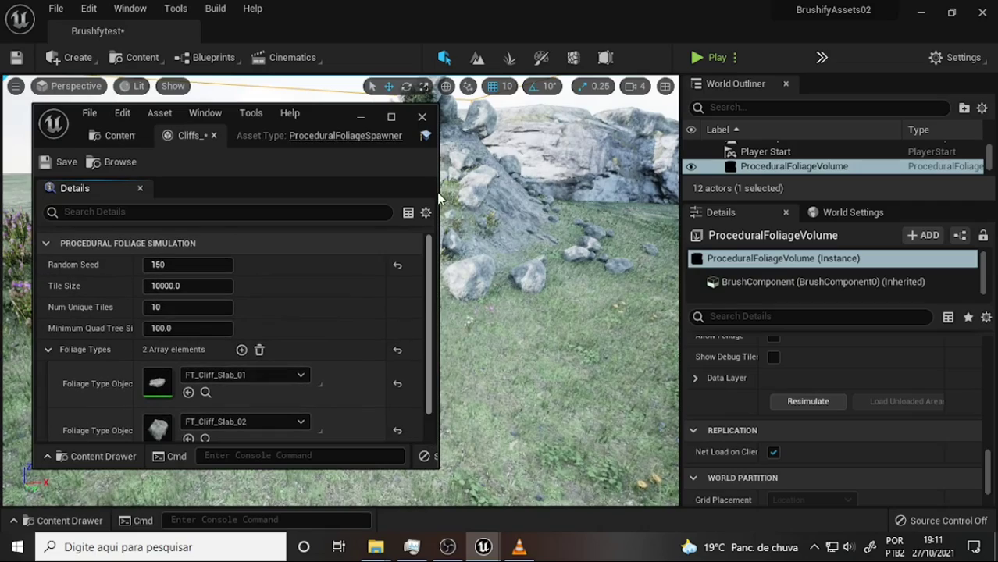
drag(327, 125, 217, 287)
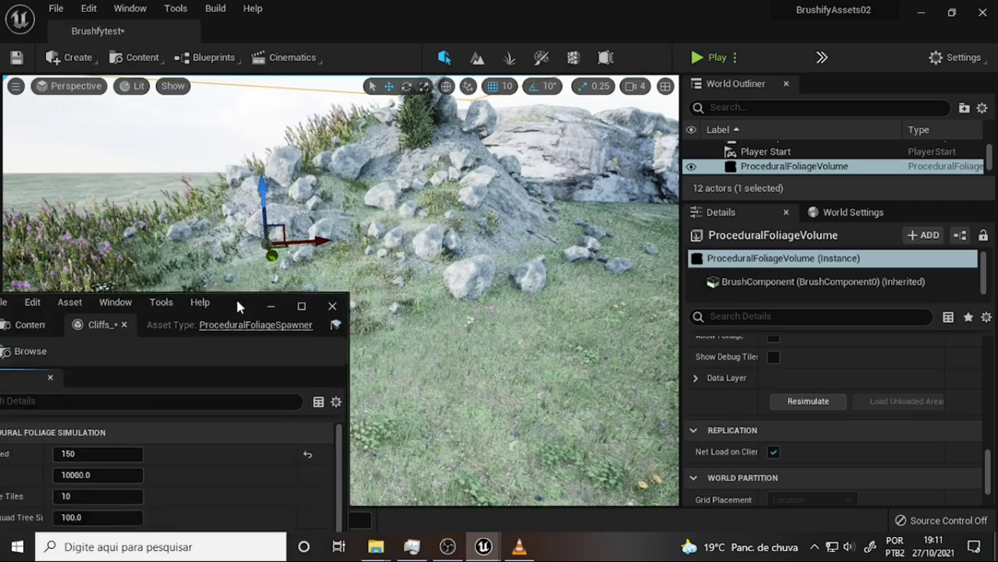
right_drag(500, 351, 562, 351)
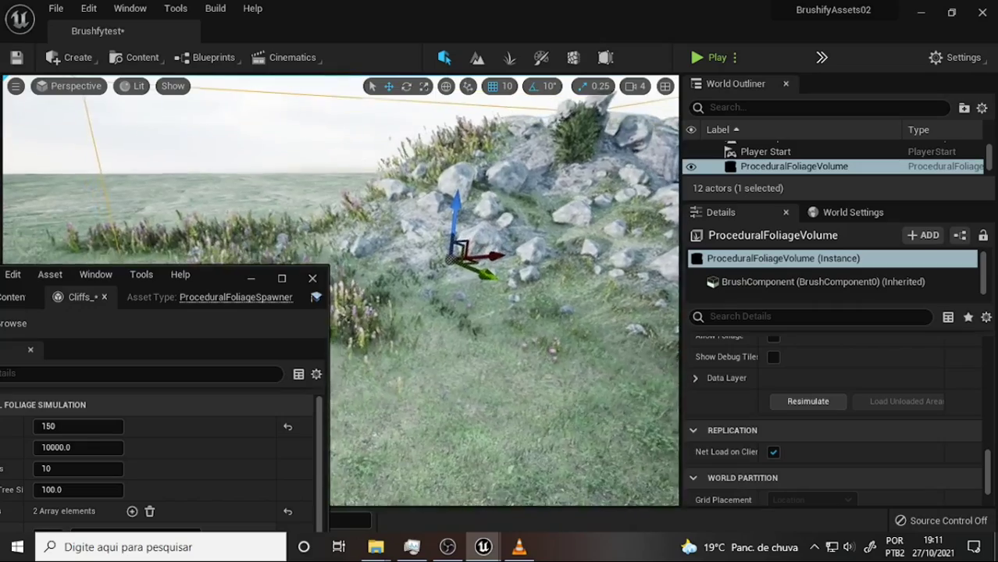
right_drag(430, 289, 430, 289)
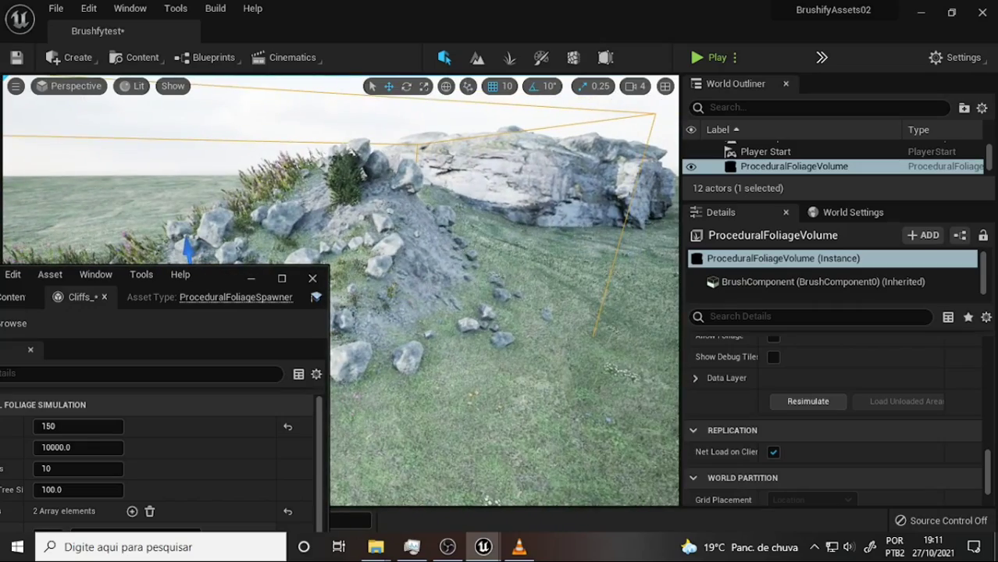
right_drag(454, 252, 454, 252)
right_drag(388, 179, 388, 179)
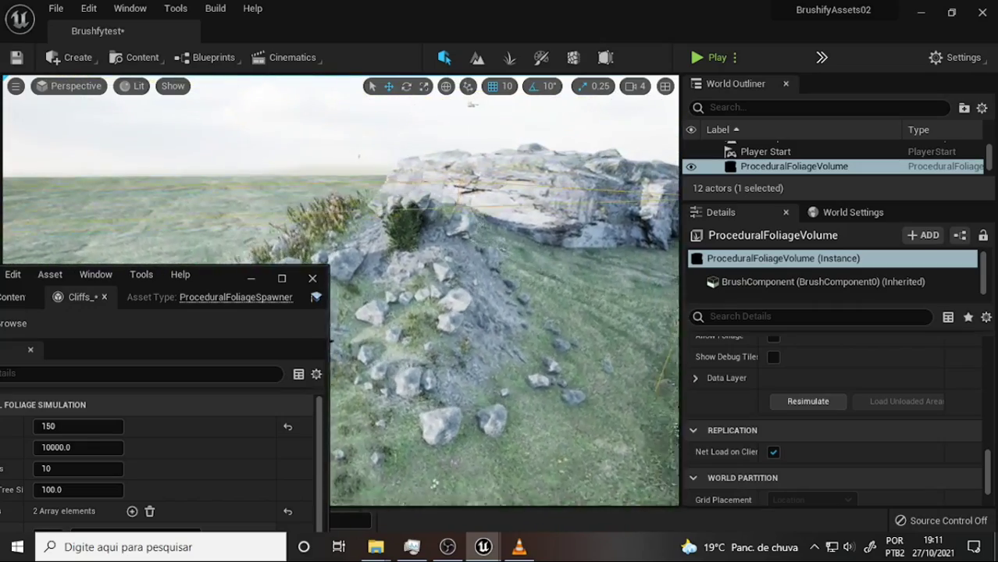
Select the S_JuniperBush_Medium and slide it down the hillside and back up.
click(388, 179)
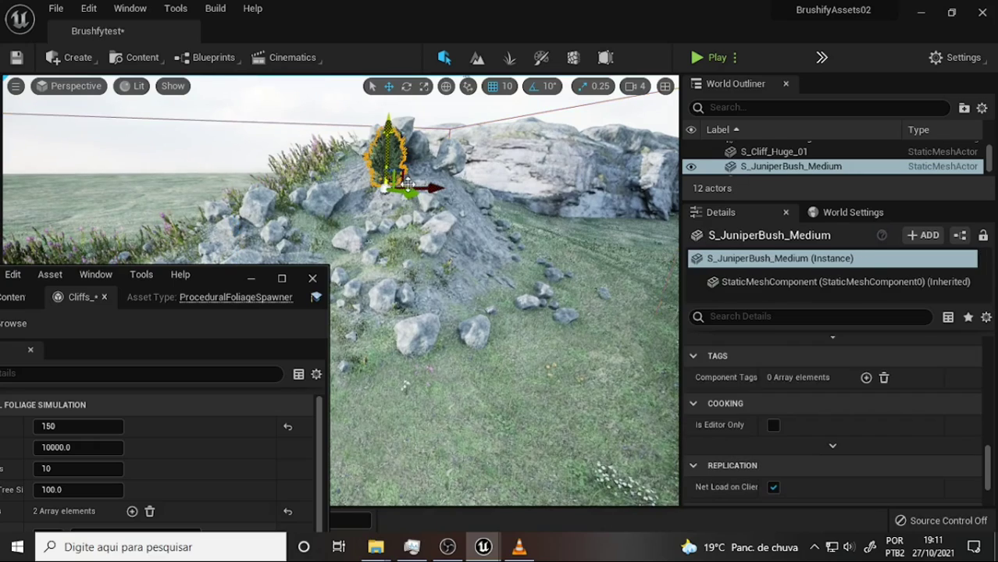
mouse_move(431, 188)
mouse_down()
mouse_move(326, 205)
mouse_move(327, 224)
mouse_move(357, 241)
mouse_up()
mouse_move(317, 207)
mouse_down()
mouse_move(338, 242)
mouse_move(458, 312)
mouse_up()
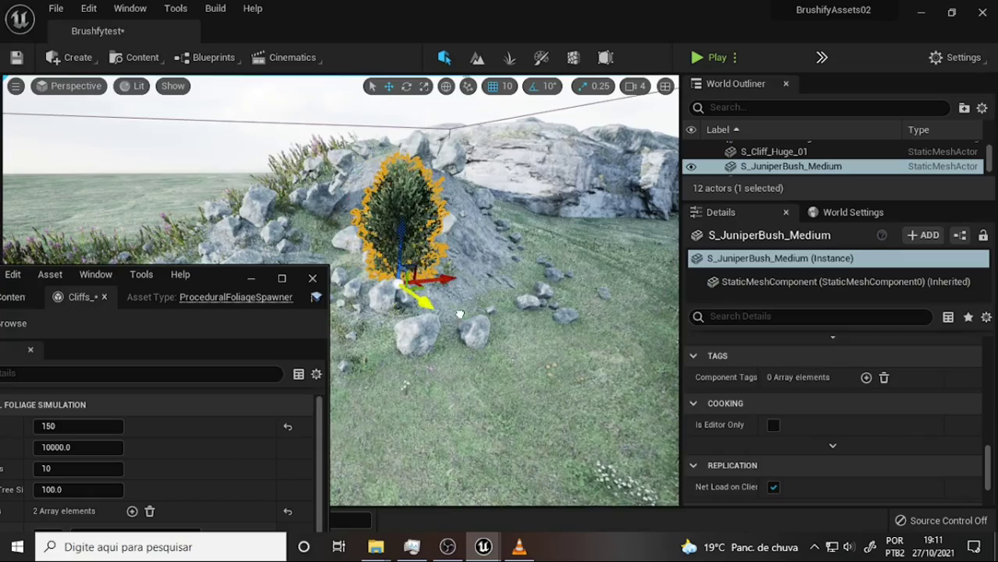
right_drag(457, 312, 457, 313)
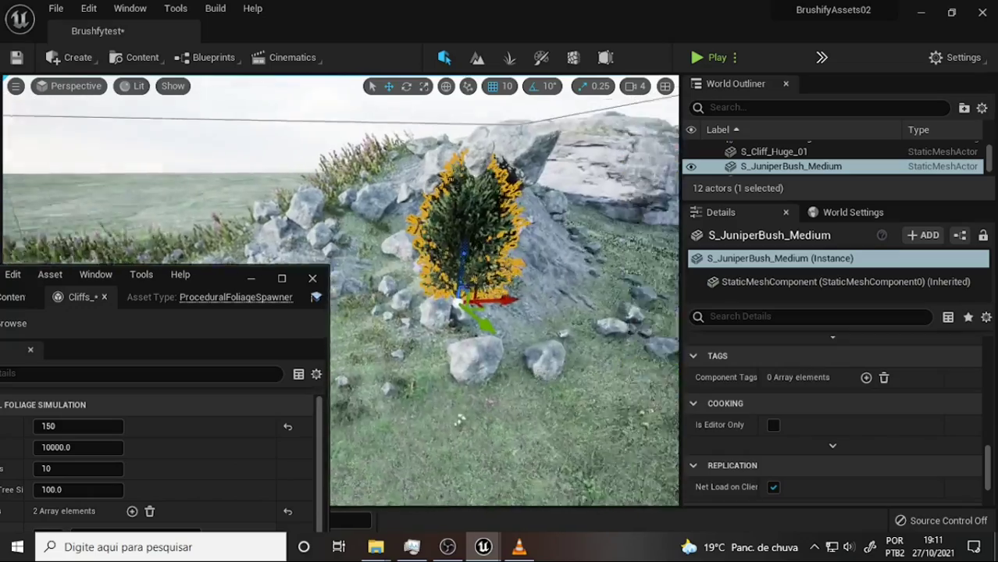
right_drag(369, 310, 369, 311)
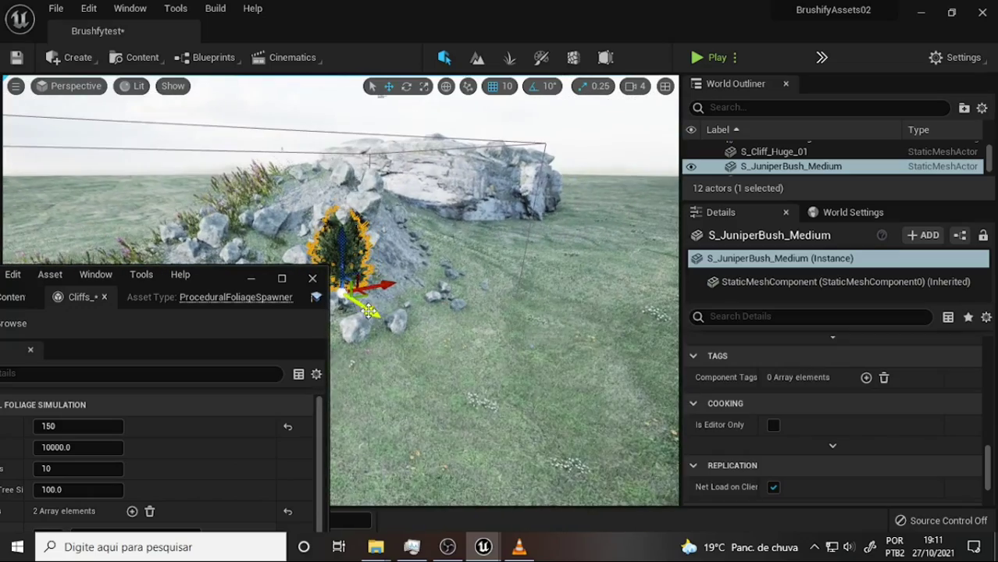
Try the bush on the flat grass, settle it back on the rocks, and raise the spawner window.
drag(363, 311, 595, 356)
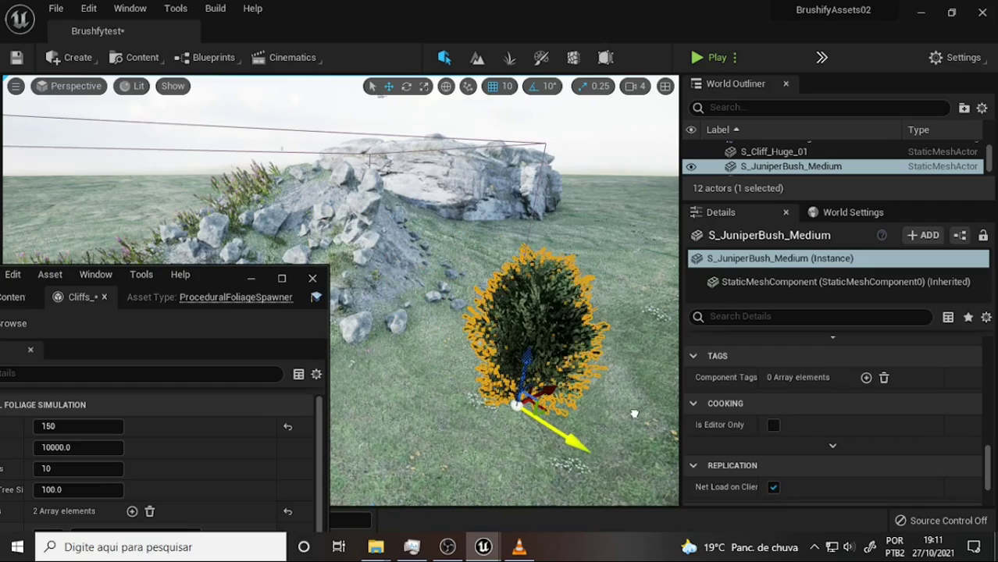
drag(522, 367, 548, 441)
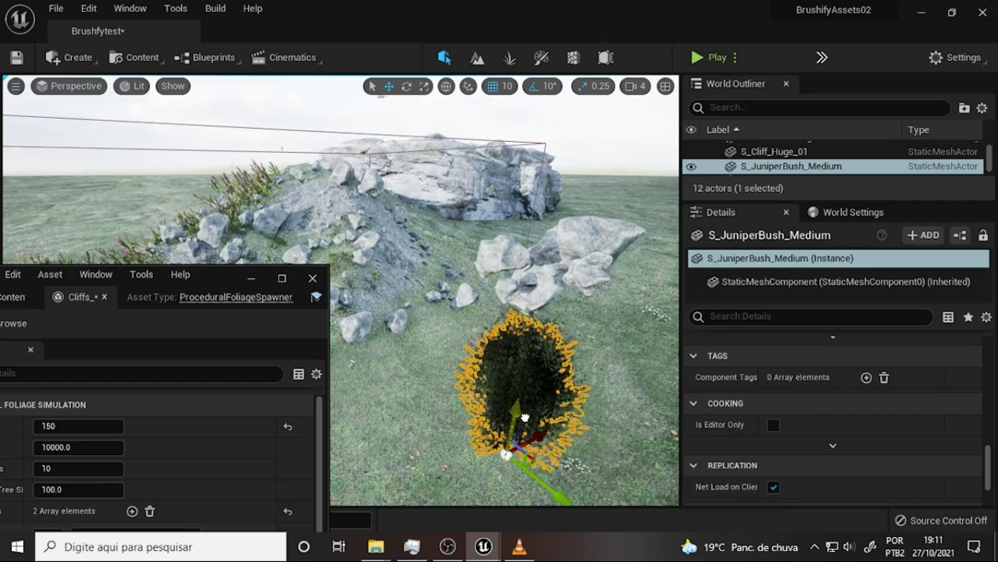
drag(538, 490, 289, 311)
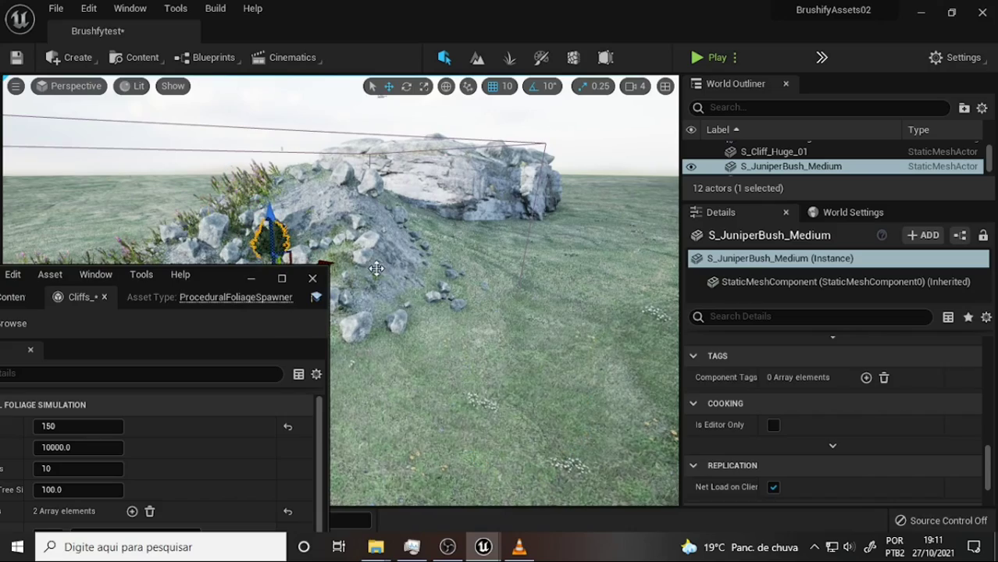
drag(376, 269, 457, 254)
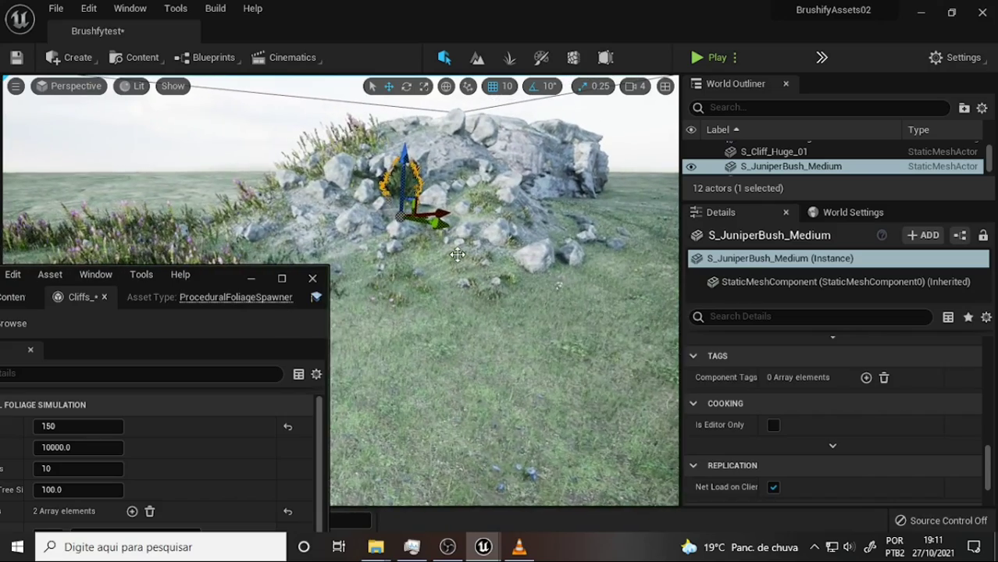
scroll(465, 202, down, 2)
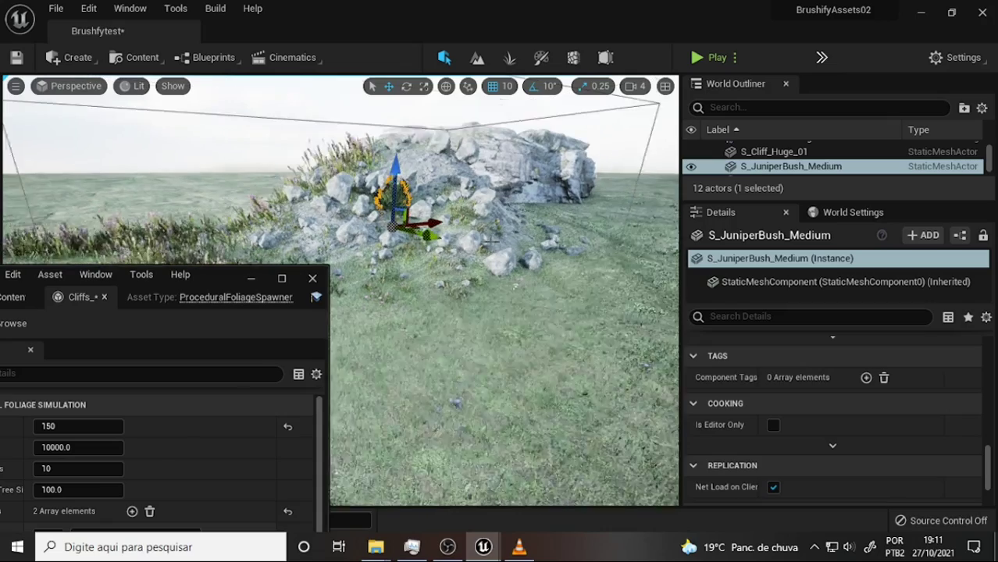
scroll(437, 224, down, 2)
scroll(408, 246, down, 2)
drag(222, 279, 344, 126)
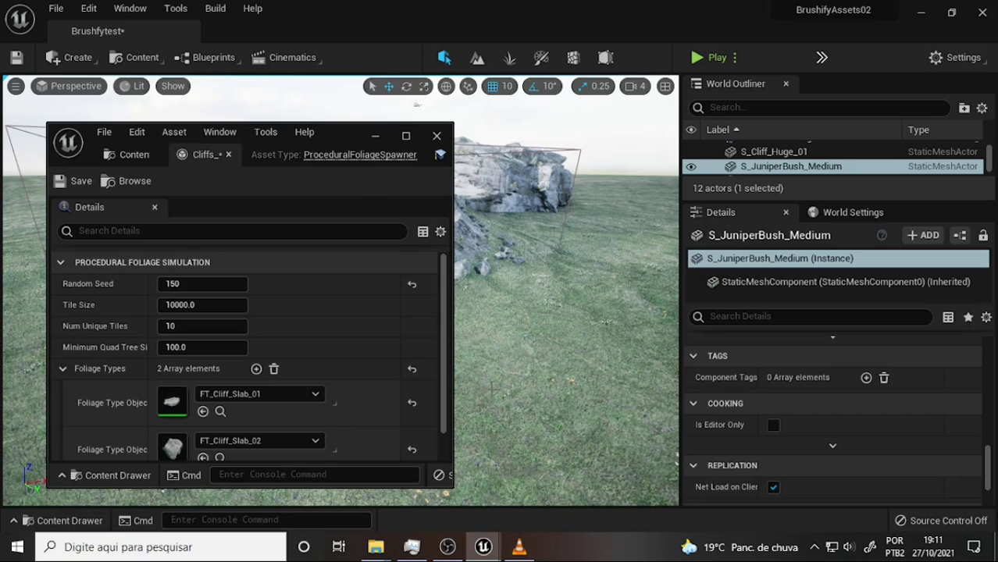
Park the spawner window top-left showing both cliff slab foliage types, and zoom toward the rock.
drag(346, 138, 224, 153)
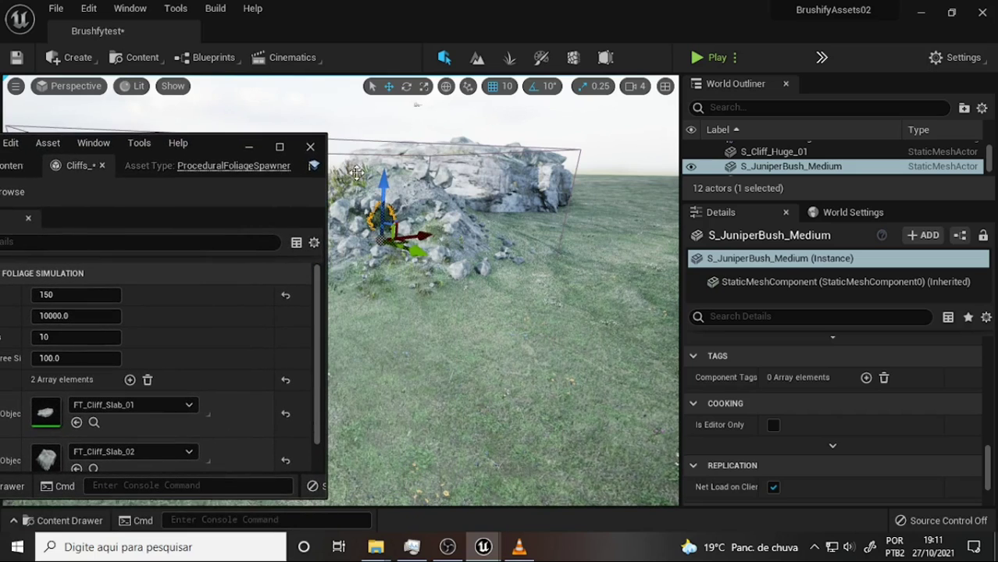
scroll(420, 99, up, 2)
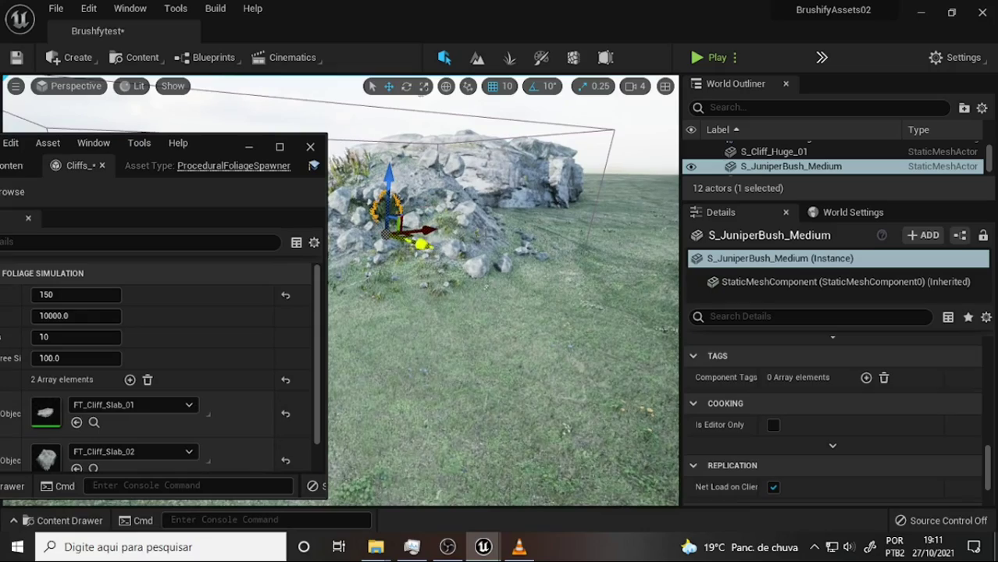
scroll(422, 92, up, 5)
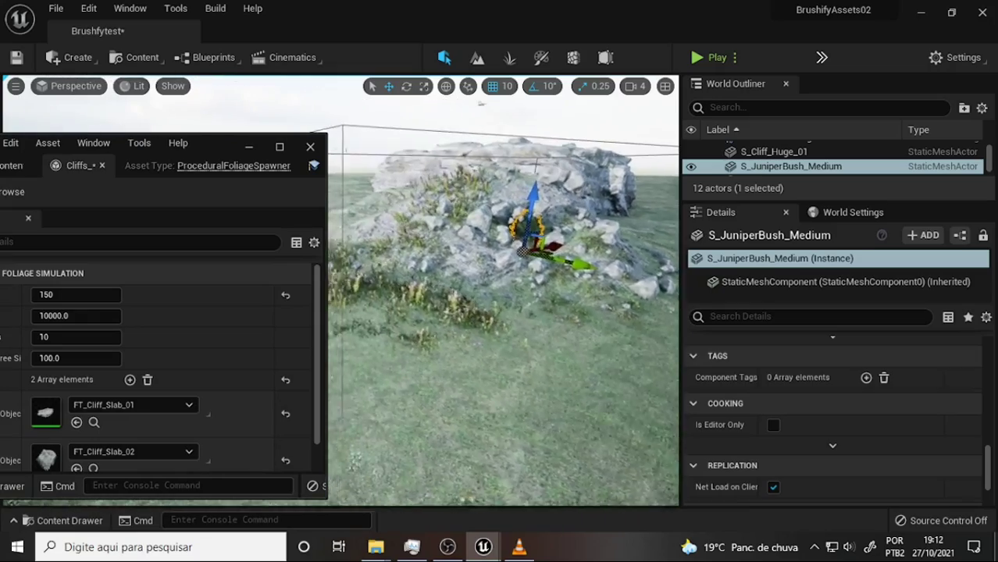
scroll(492, 100, up, 4)
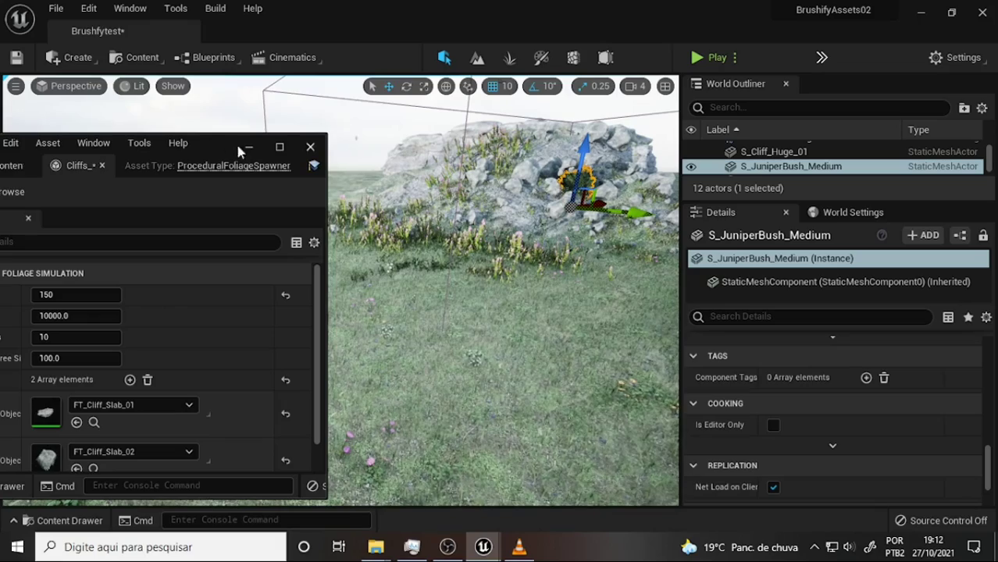
drag(219, 148, 285, 88)
scroll(268, 299, down, 1)
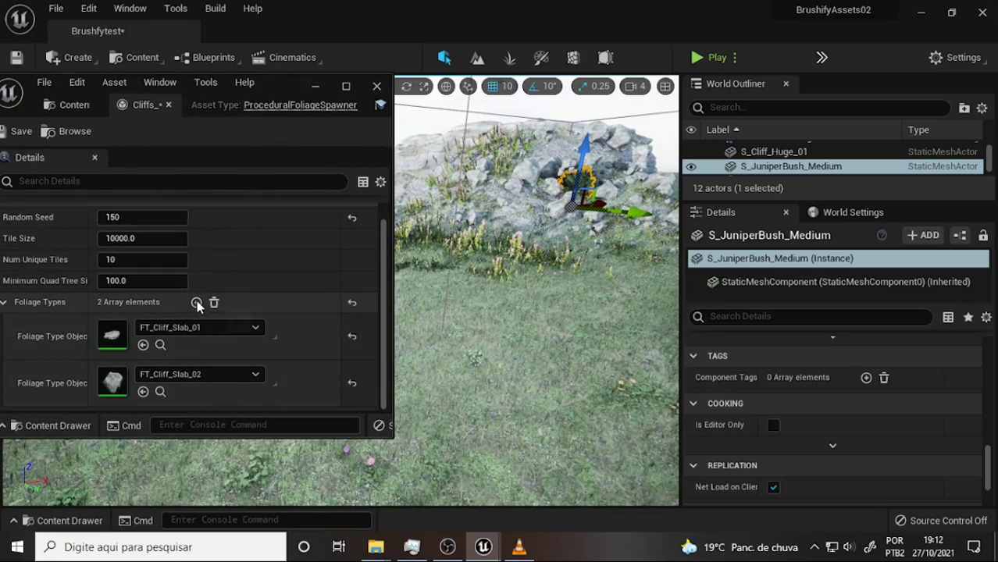
mouse_move(367, 464)
right_down()
mouse_move(546, 461)
mouse_move(515, 425)
mouse_move(562, 422)
right_up()
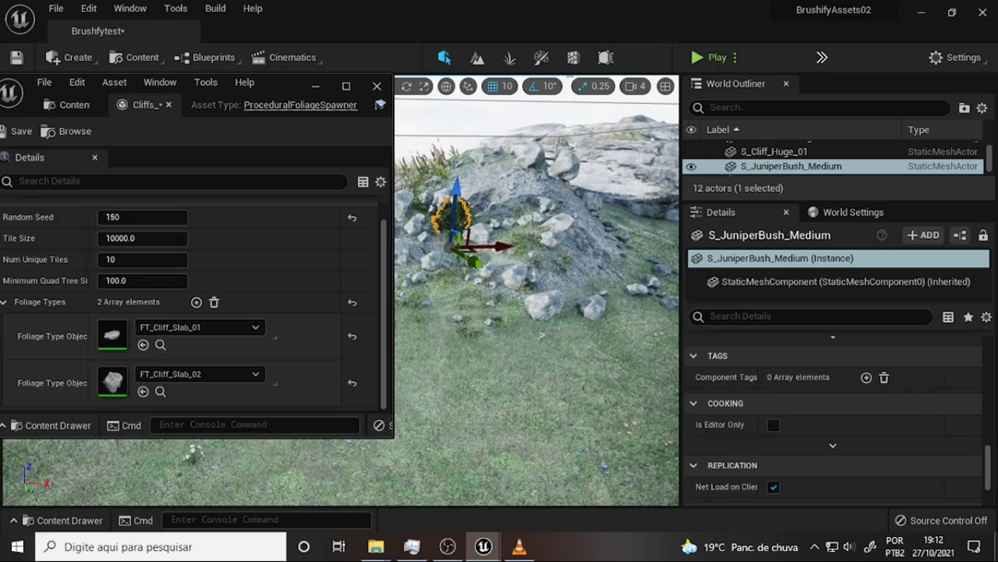
Change the Cliffs_Grasslands spawner's Random Seed to 100.
click(114, 217)
click(118, 217)
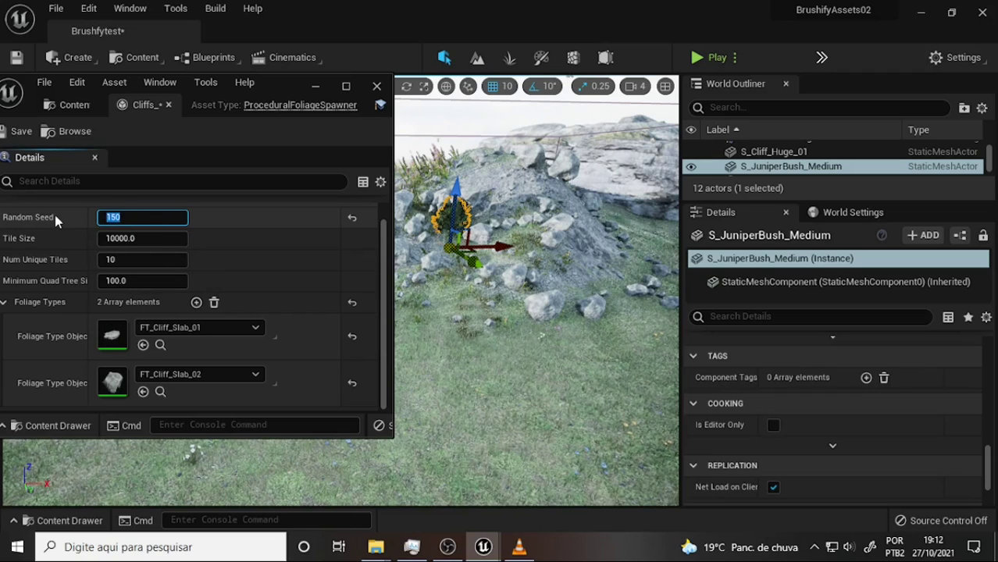
text(100)
key(Return)
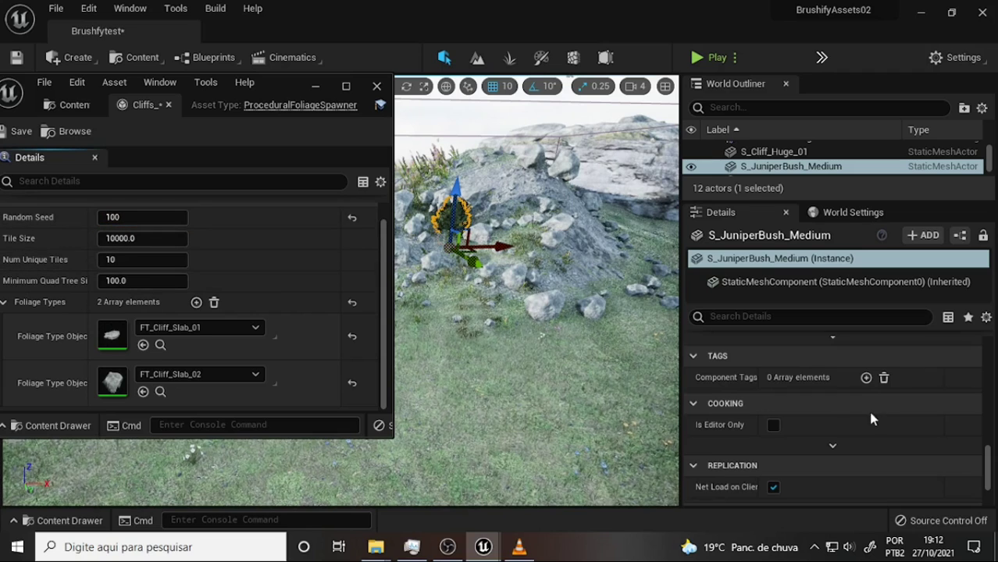
Select the ProceduralFoliageVolume and resimulate it to lay out new cliff slab rocks.
scroll(903, 427, down, 1)
scroll(905, 437, down, 3)
scroll(910, 457, down, 3)
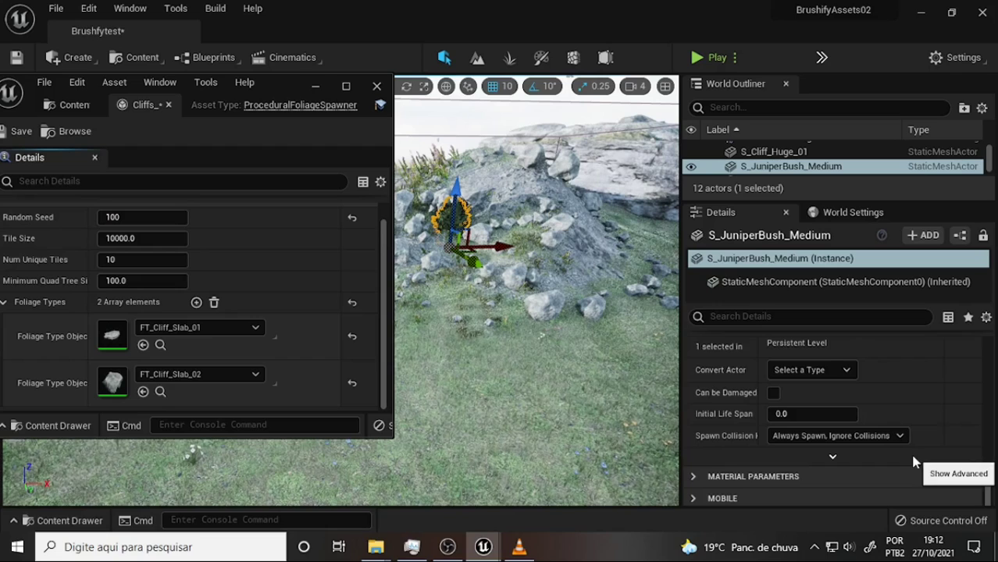
scroll(926, 471, down, 1)
scroll(919, 468, up, 3)
scroll(911, 461, up, 2)
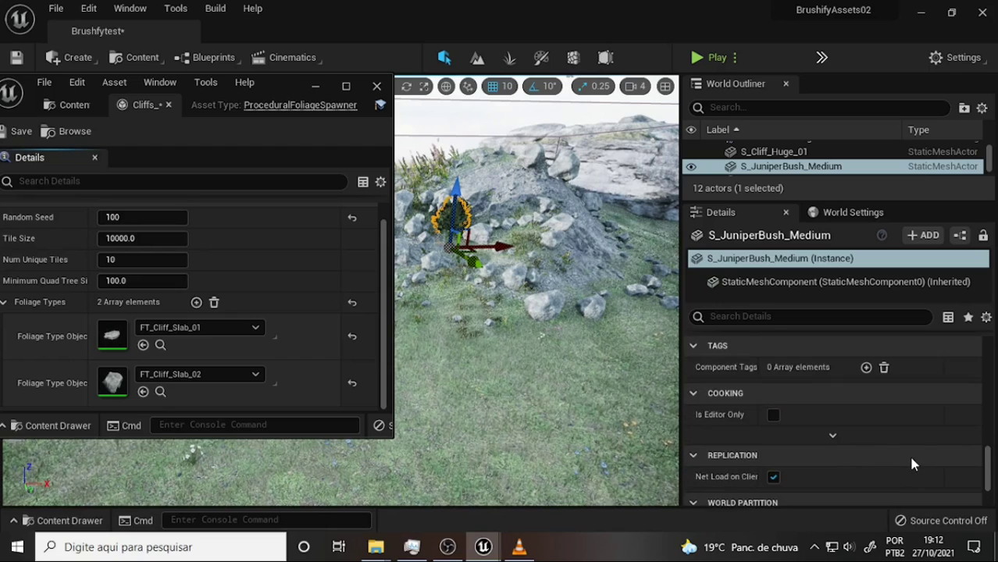
scroll(907, 461, up, 1)
scroll(902, 456, up, 2)
scroll(896, 451, up, 2)
scroll(892, 444, up, 2)
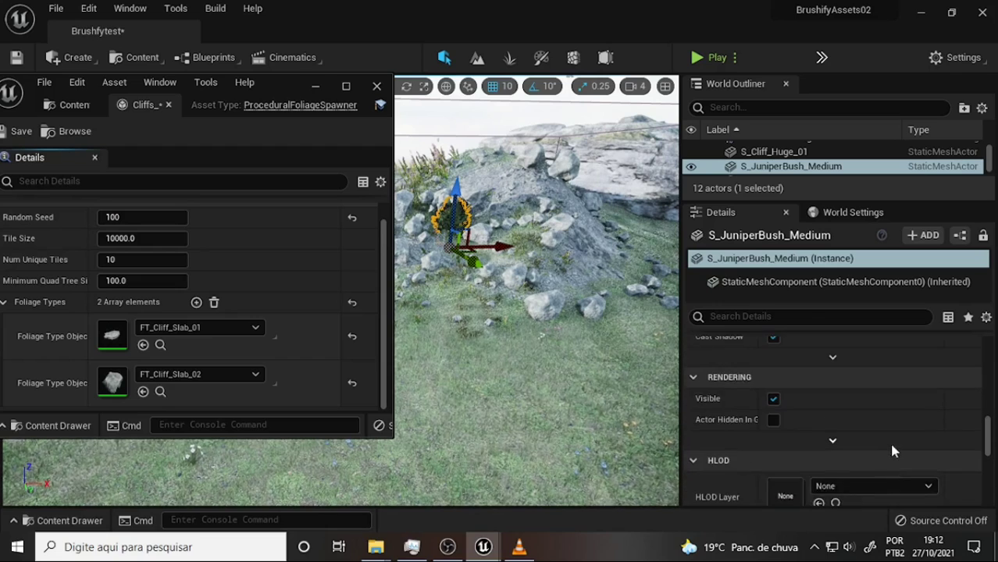
scroll(897, 441, up, 2)
scroll(900, 442, up, 2)
scroll(889, 433, up, 2)
scroll(870, 421, up, 2)
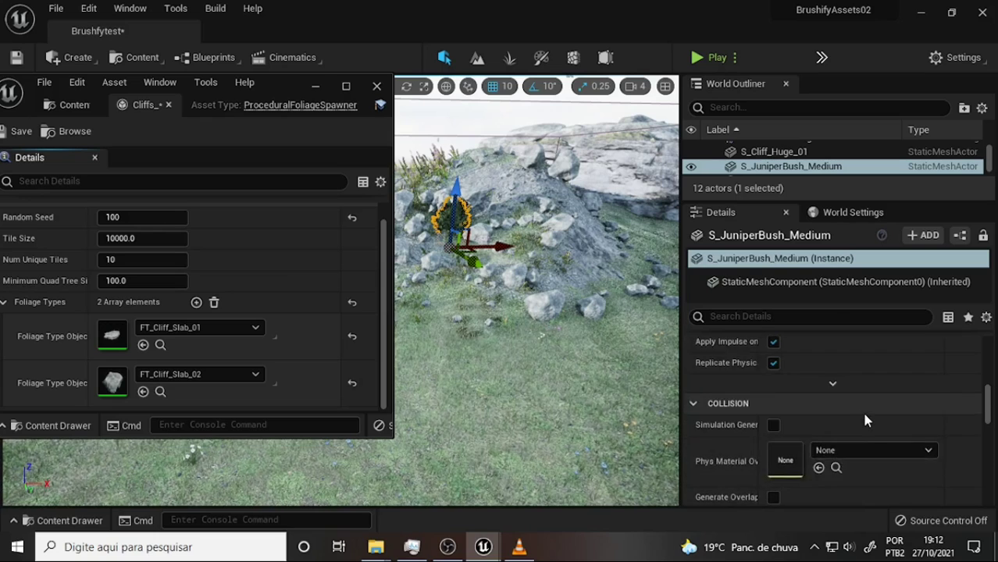
scroll(865, 417, up, 2)
scroll(864, 417, up, 2)
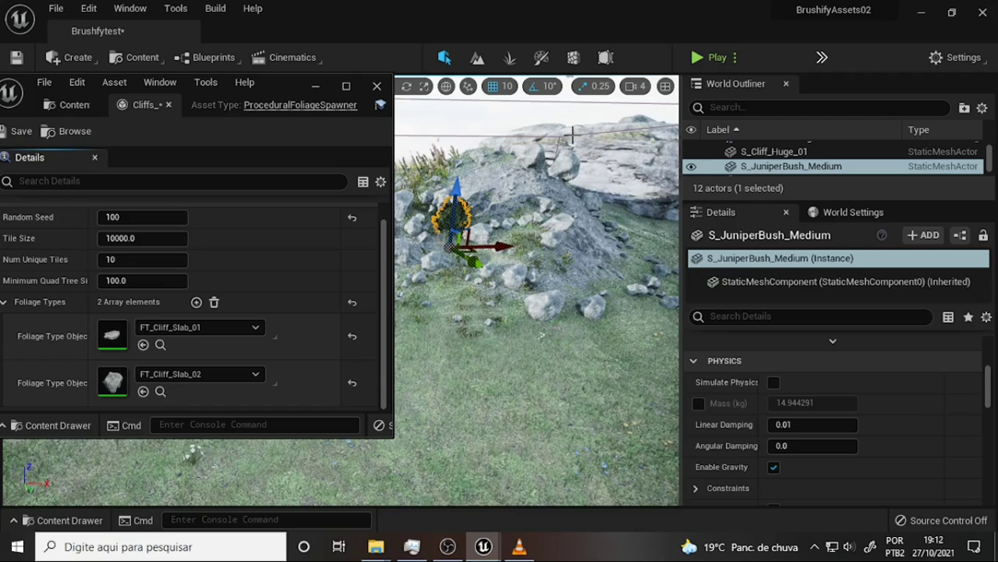
click(466, 135)
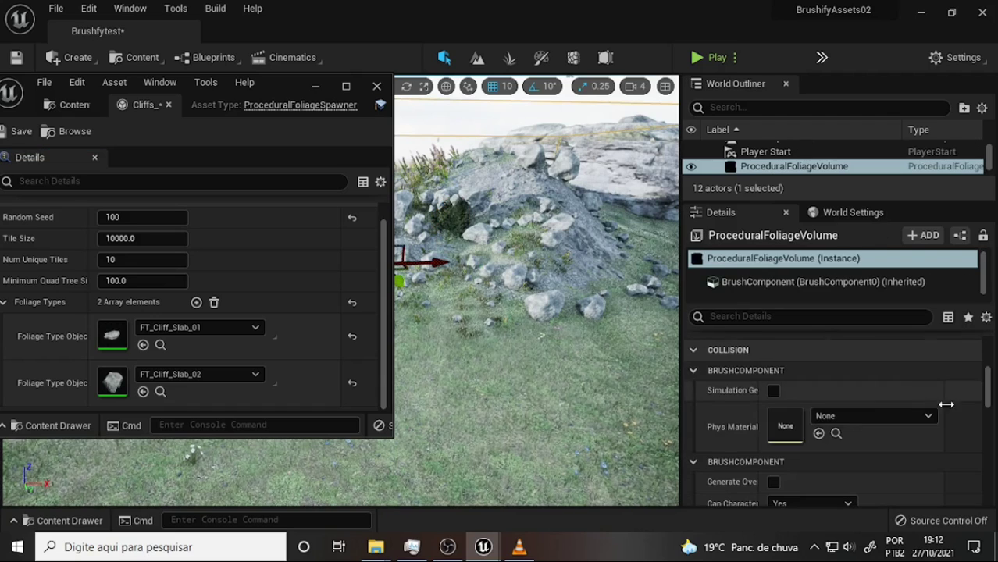
drag(993, 384, 994, 478)
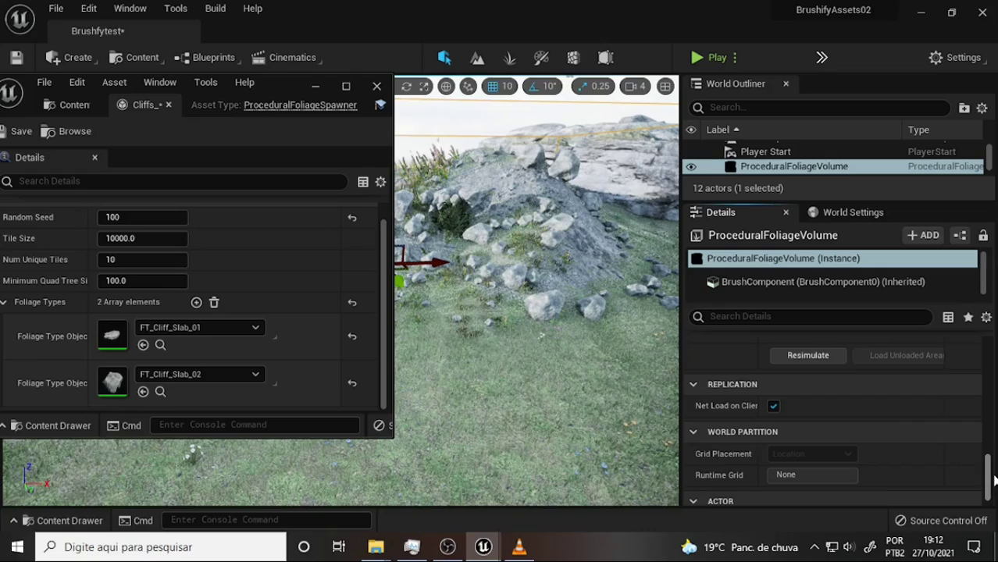
click(818, 359)
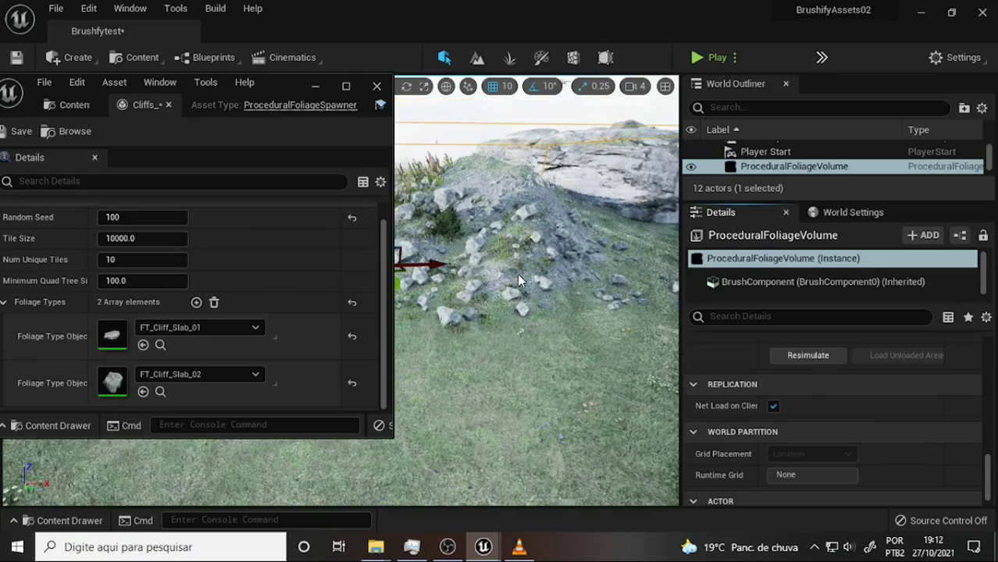
Nudge the S_JuniperBush_Medium on the rock pile, then delete it from the level.
click(500, 195)
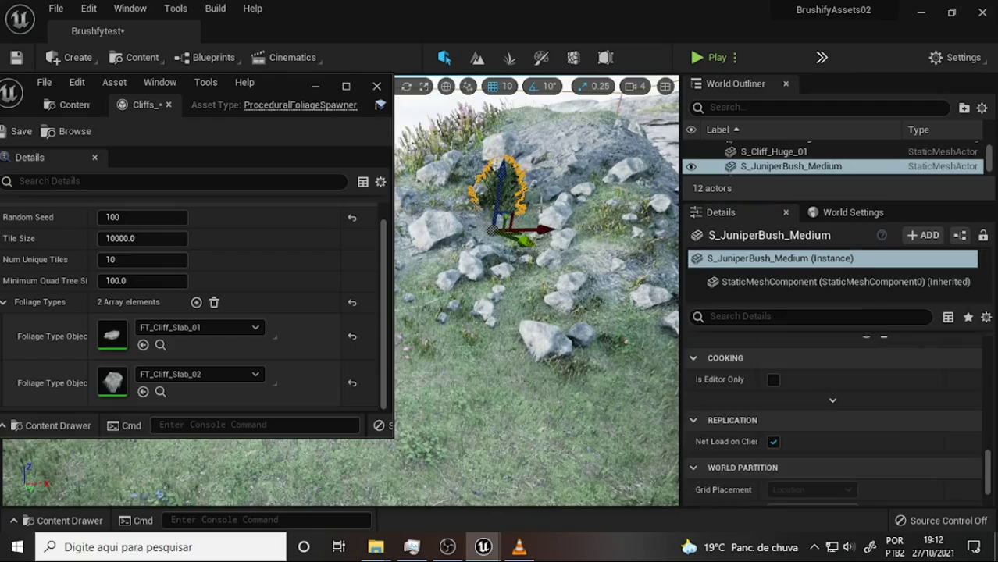
mouse_move(500, 201)
mouse_down()
mouse_move(504, 183)
mouse_move(556, 298)
mouse_up()
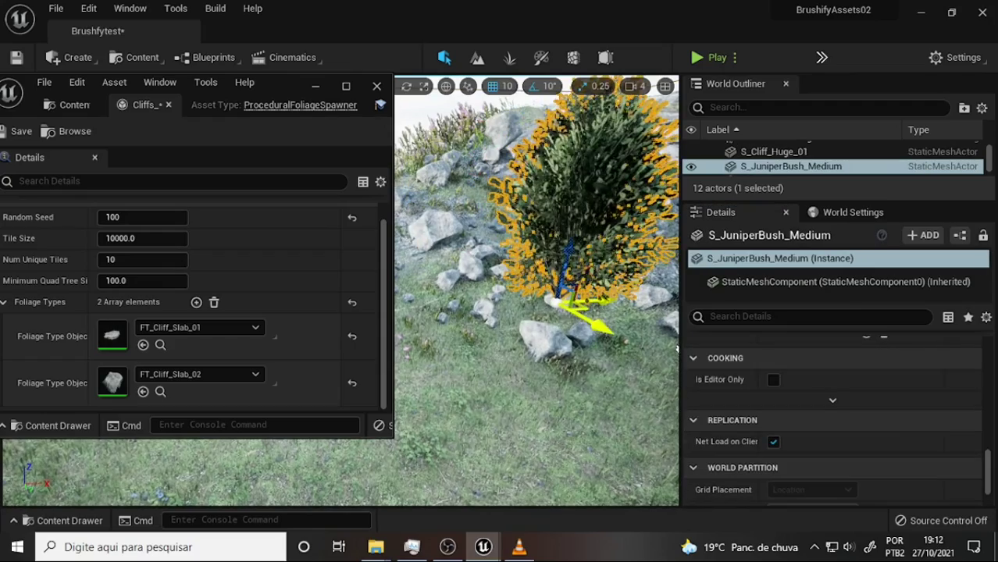
right_drag(556, 298, 541, 335)
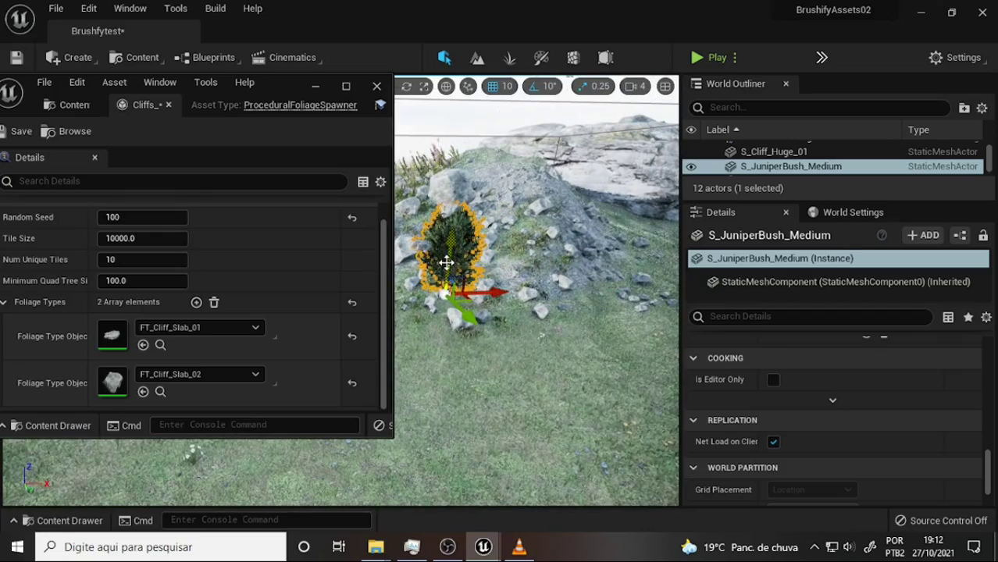
drag(446, 263, 451, 332)
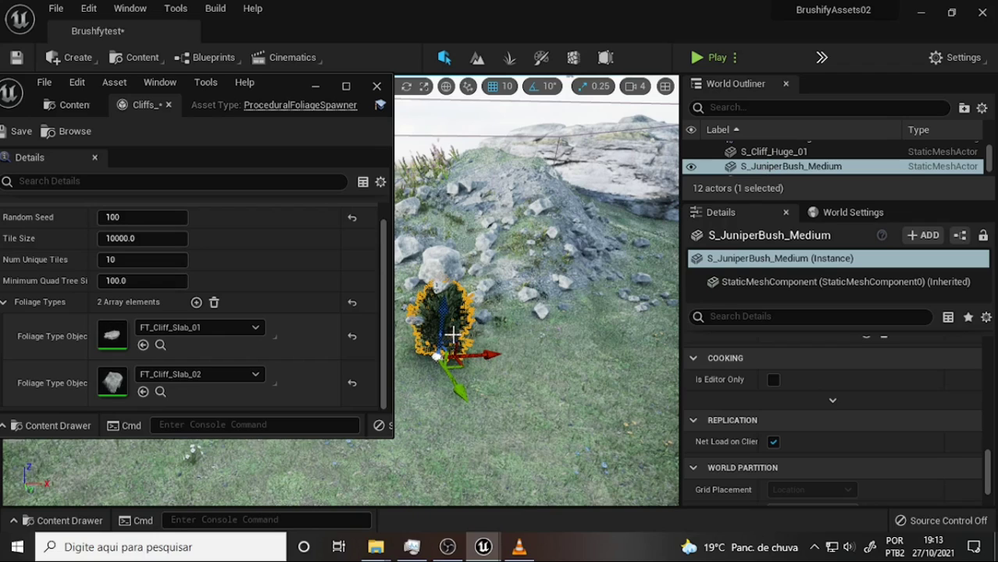
key(Delete)
Swing the view across the rocky slope and move the spawner window down-left.
mouse_move(540, 313)
right_down()
mouse_move(481, 132)
mouse_move(484, 328)
right_up()
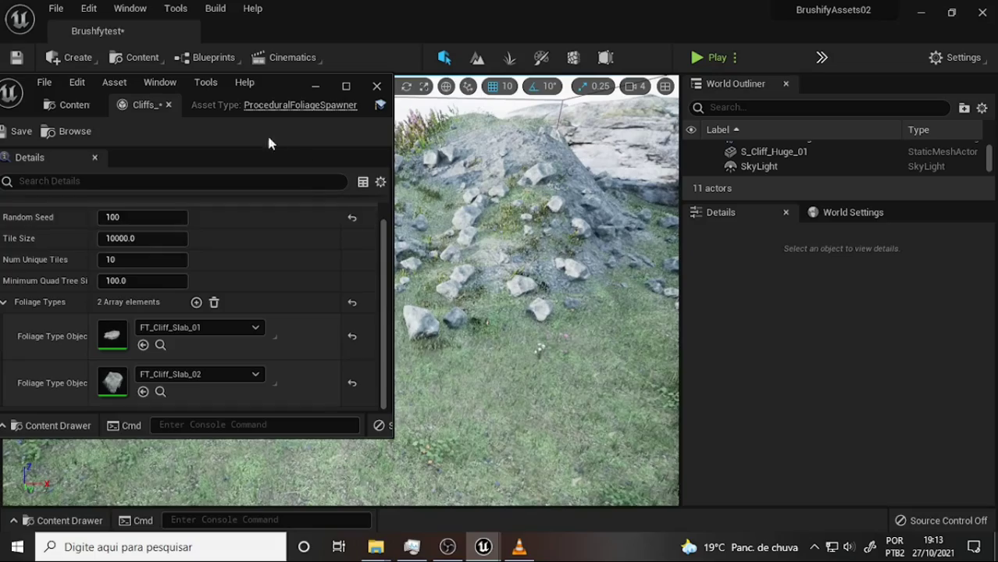
drag(277, 85, 178, 171)
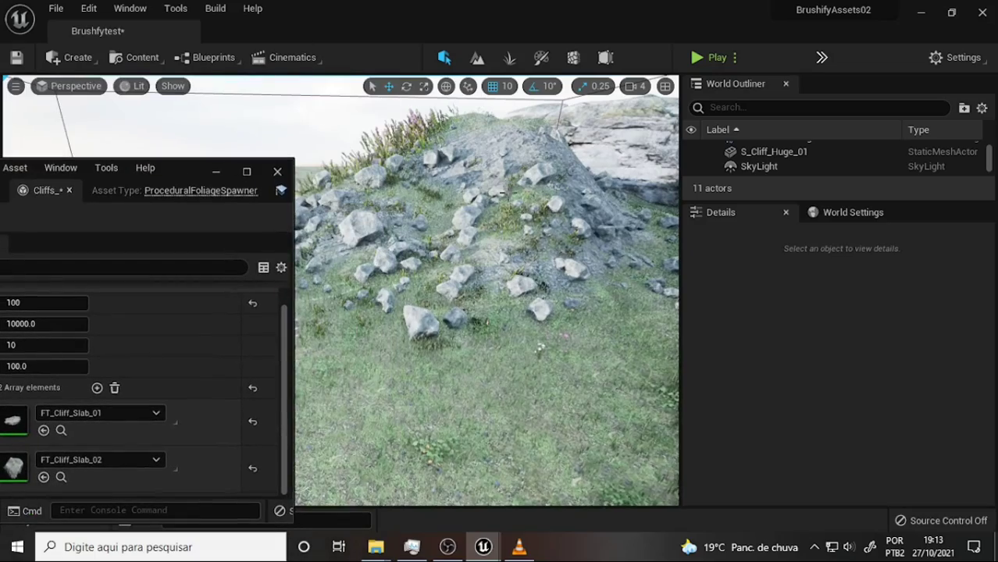
right_drag(484, 328, 437, 312)
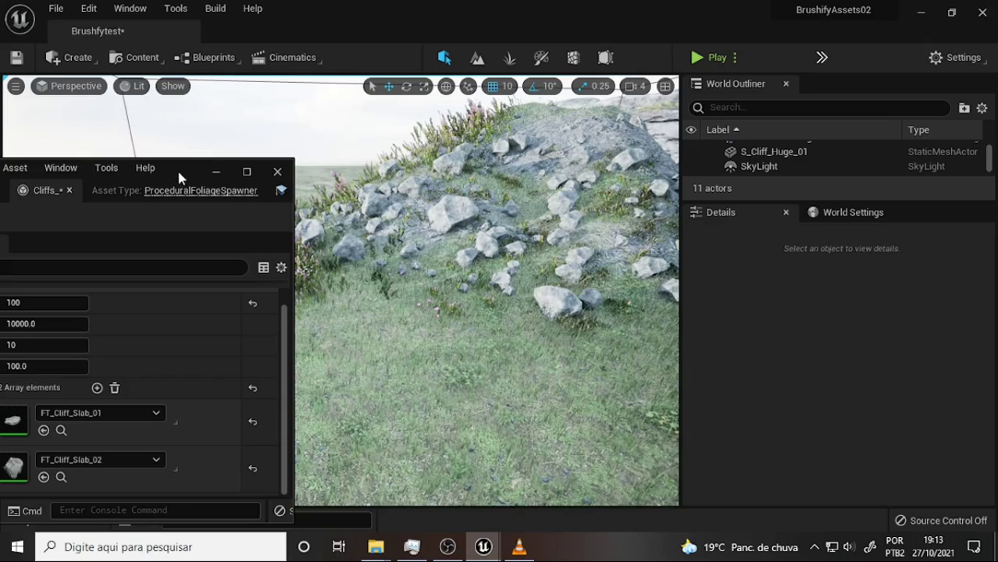
drag(179, 173, 347, 116)
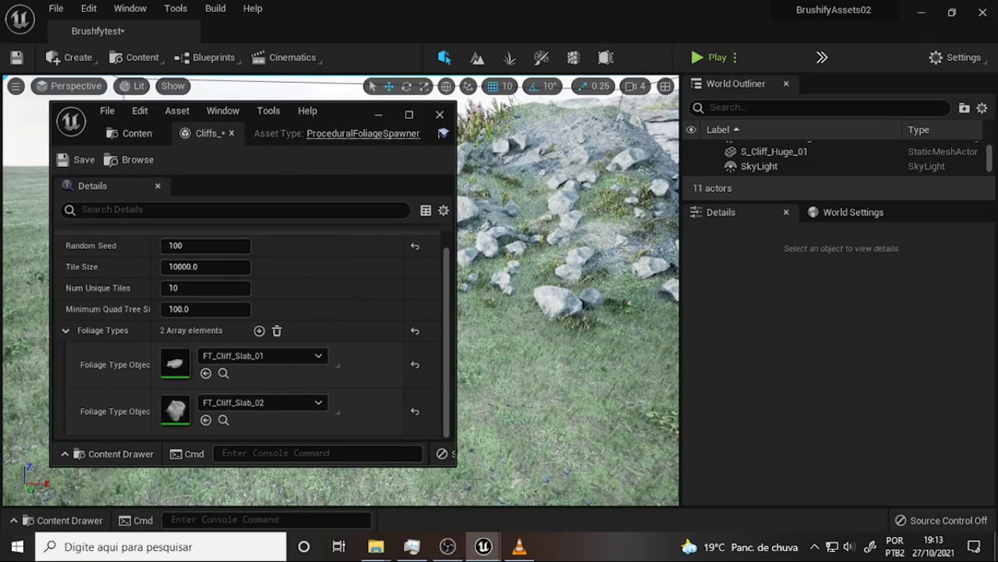
click(447, 550)
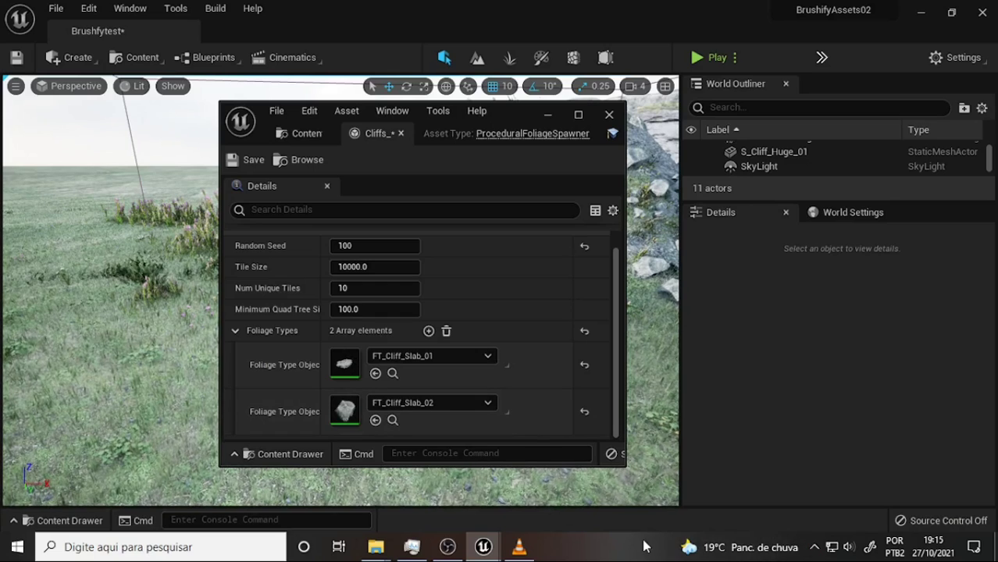
click(447, 551)
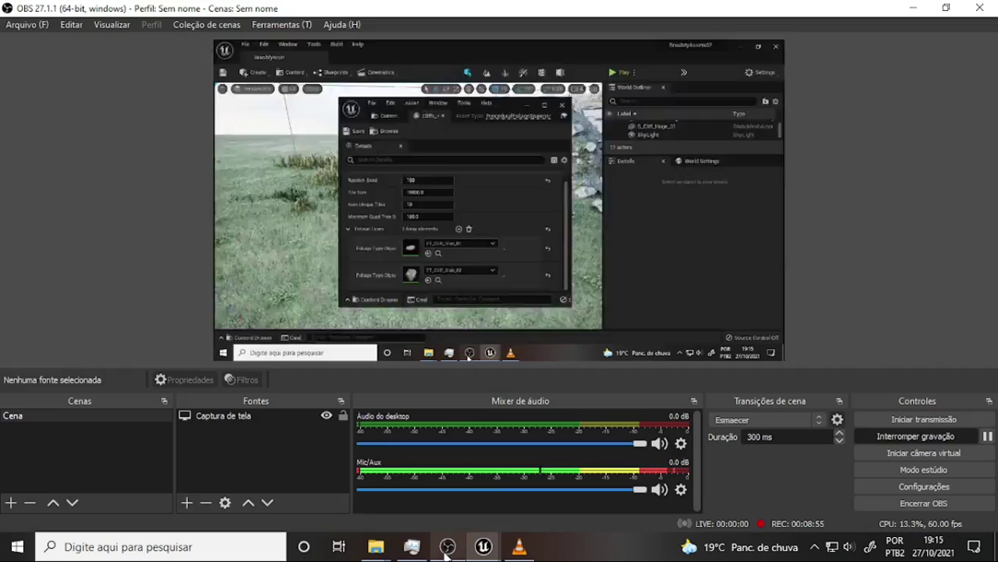
click(447, 548)
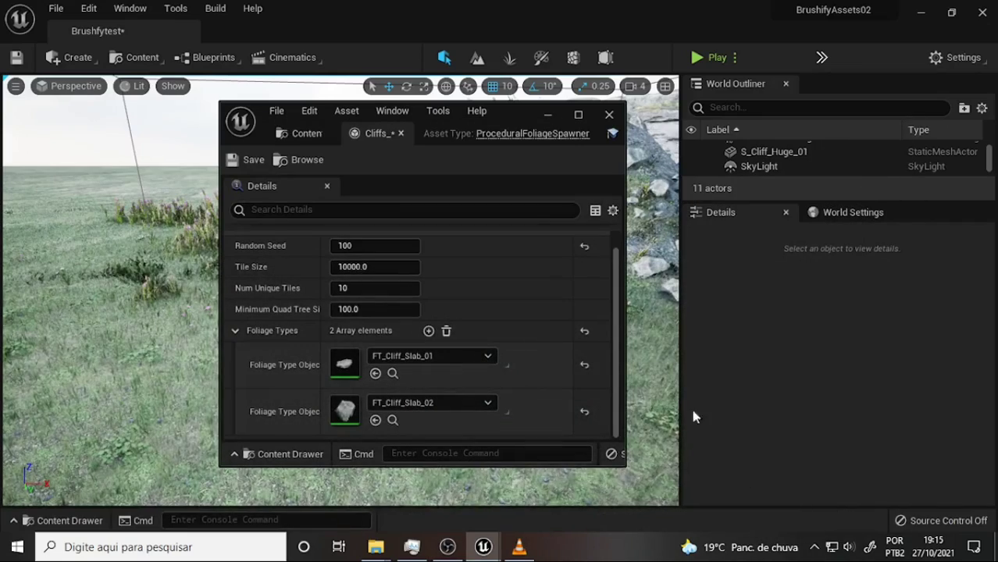
drag(510, 116, 574, 111)
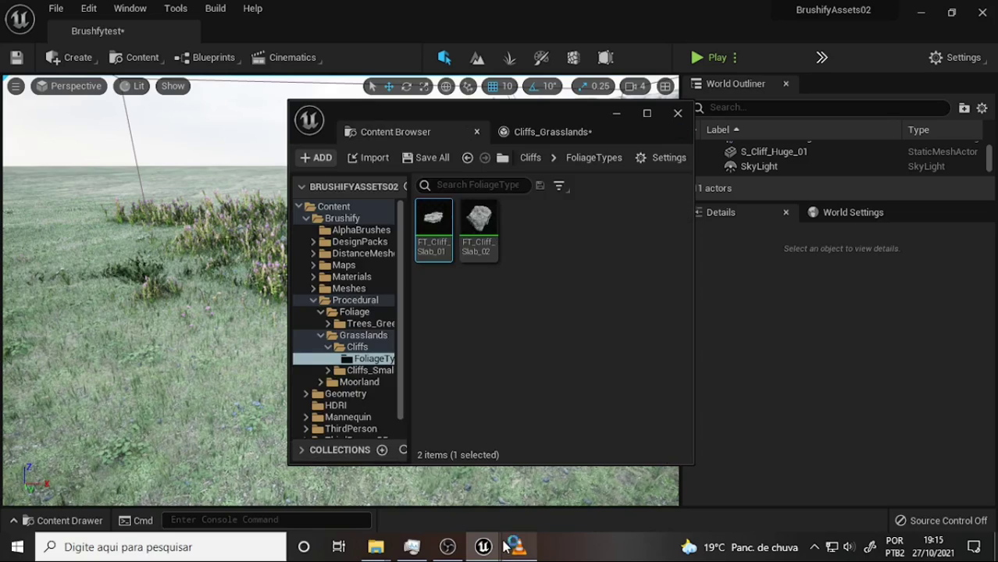
Select FT_Cliff_Slab_01 and FT_Cliff_Slab_02 in Cliffs > FoliageTypes and edit them together.
drag(530, 105, 317, 94)
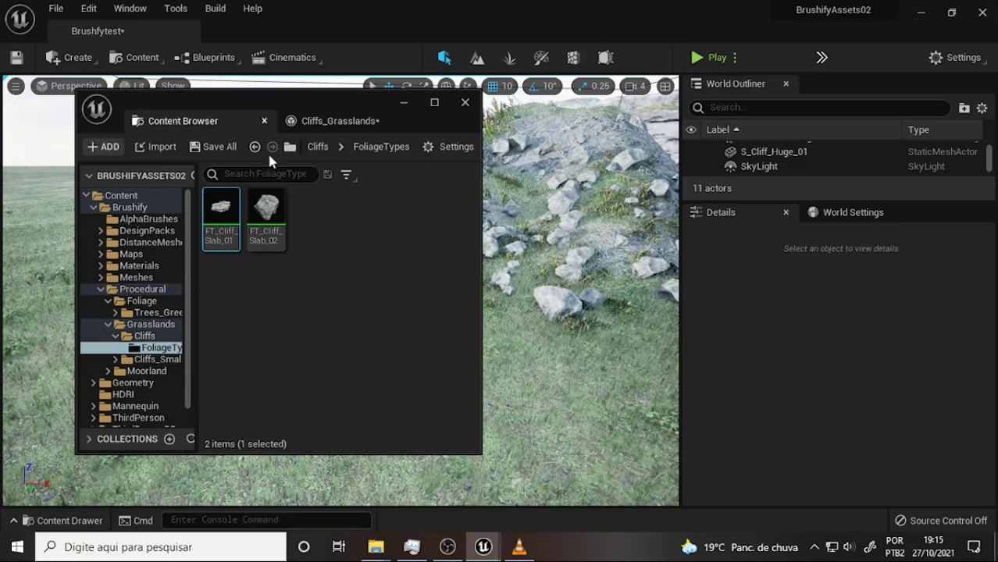
click(147, 335)
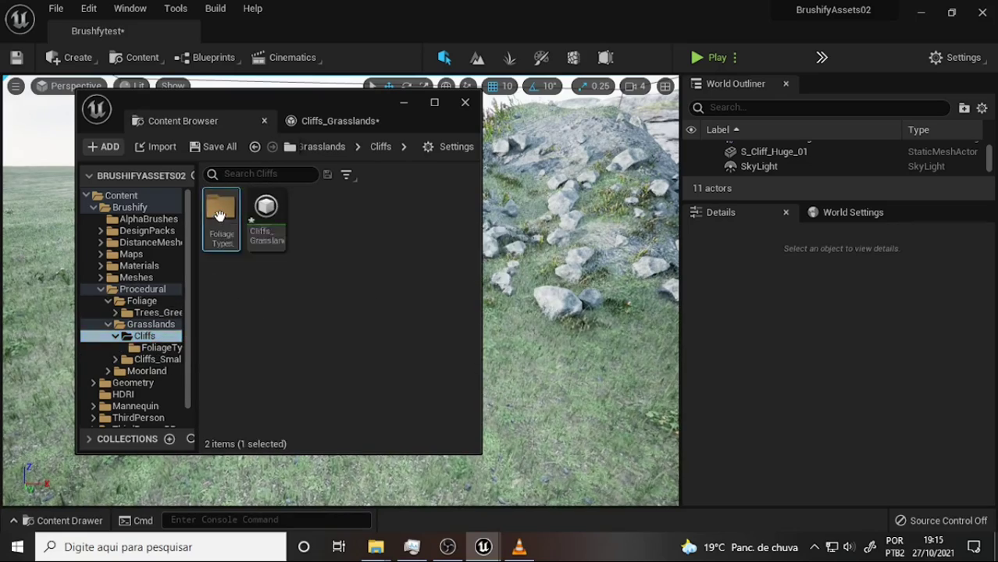
double_click(221, 214)
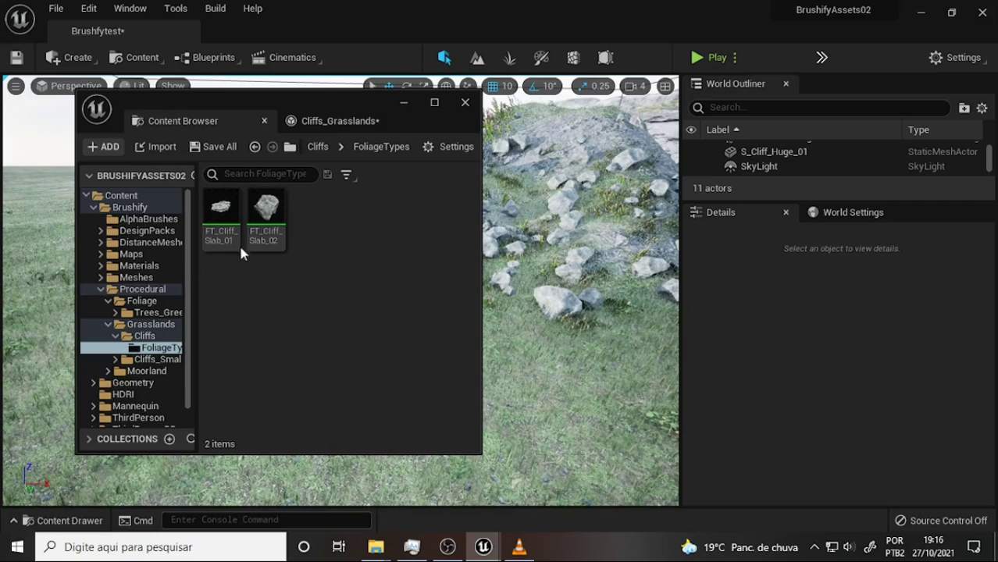
click(265, 212)
ctrl+click(224, 221)
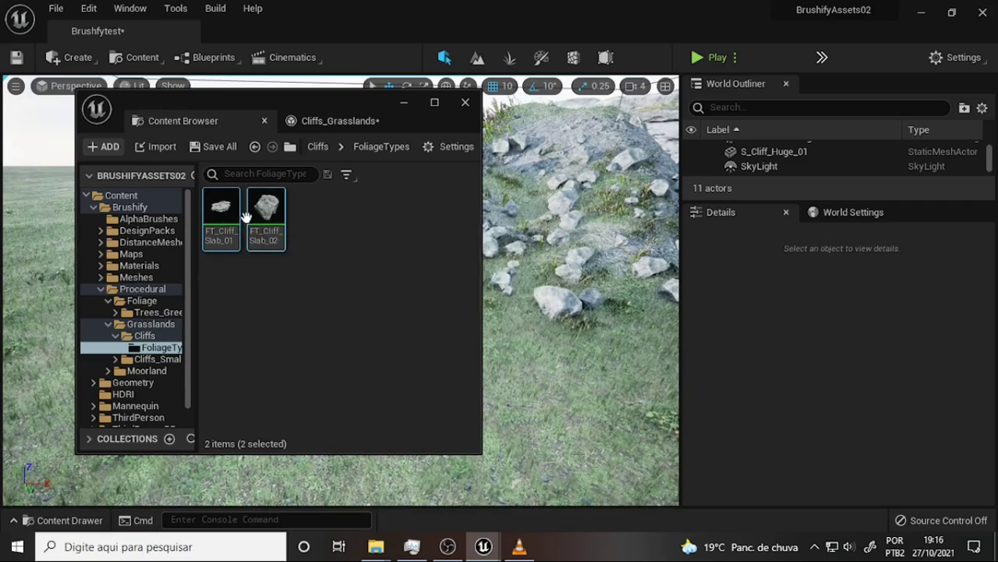
right_click(226, 218)
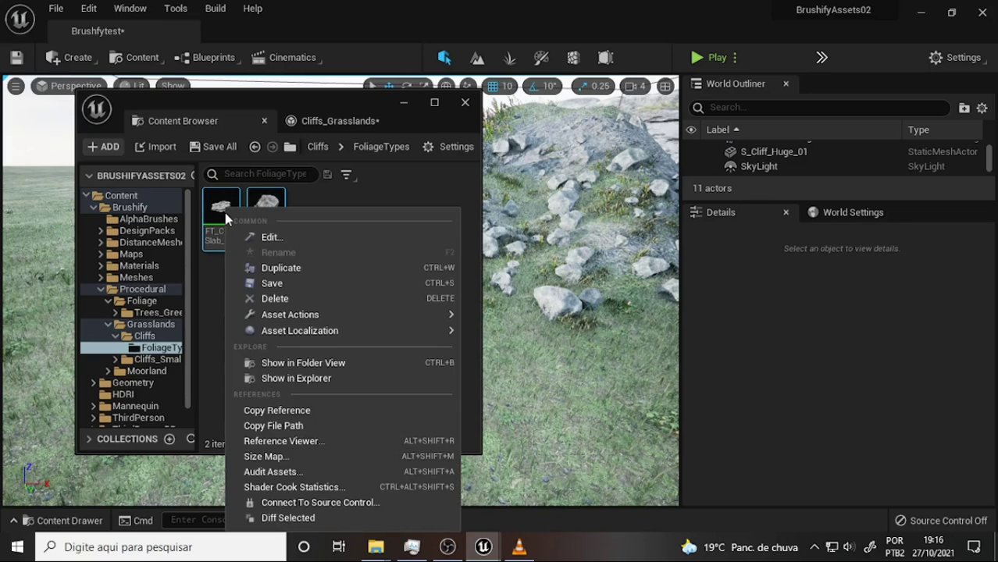
click(314, 237)
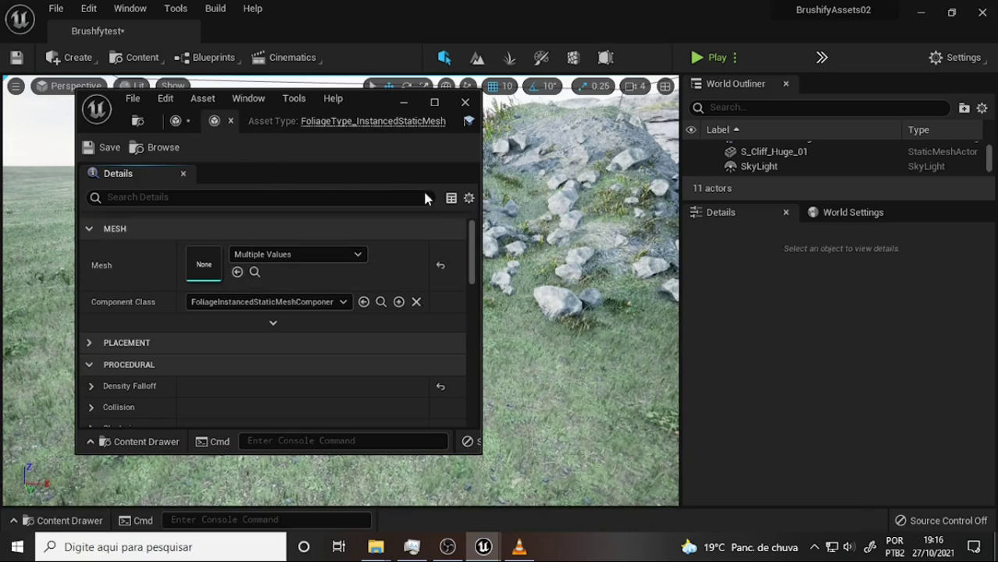
Look through the spawner settings, then return to editing the two cliff slab foliage types.
click(178, 121)
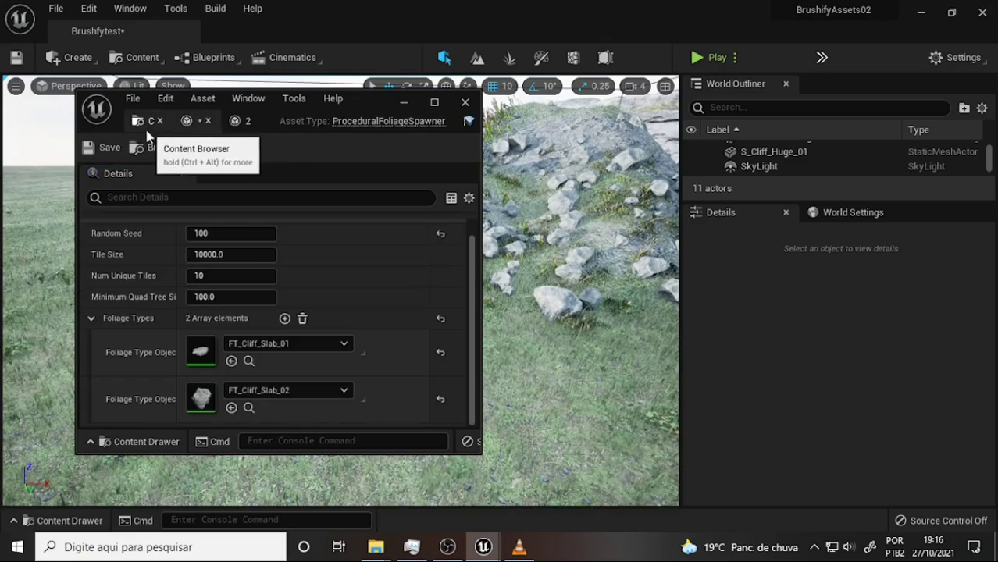
click(148, 123)
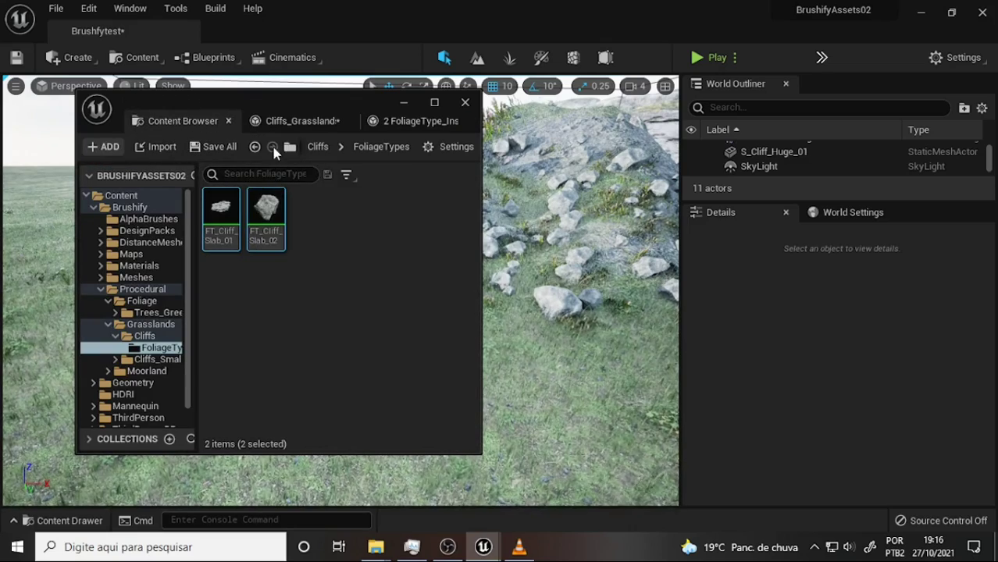
click(293, 121)
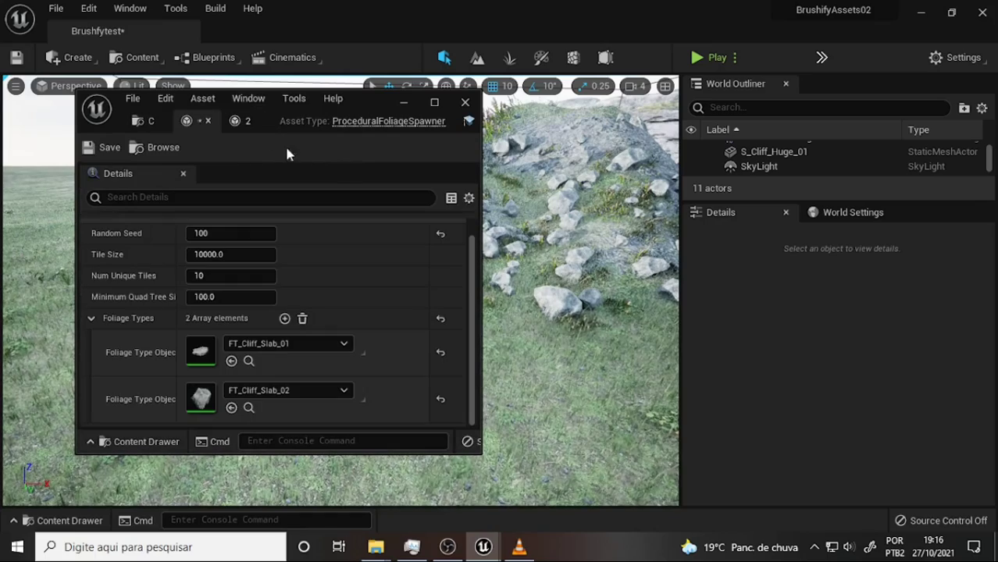
click(242, 122)
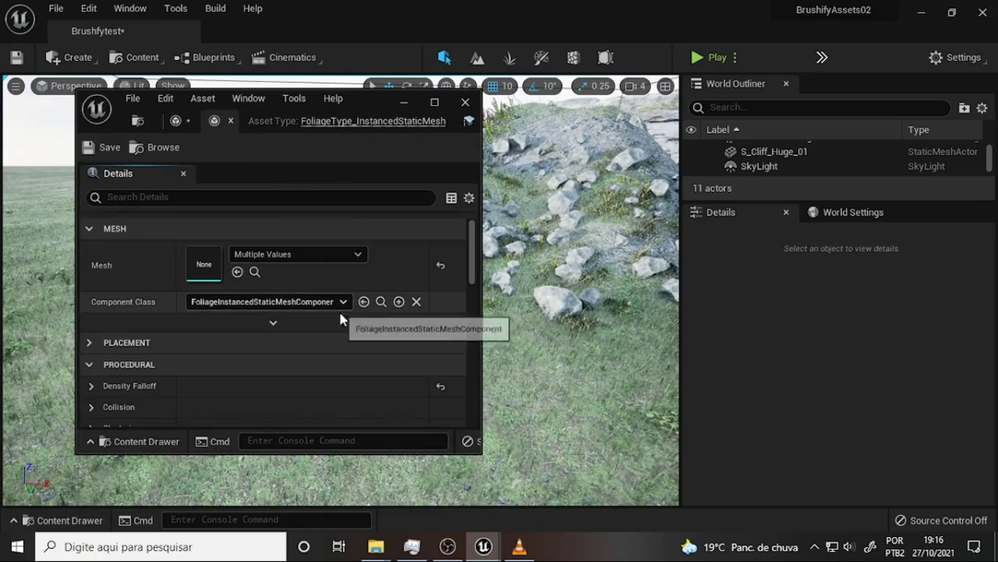
Expand the foliage type's Placement settings to reveal Ground Slope Angle 3.0 to 90.0.
drag(473, 237, 472, 267)
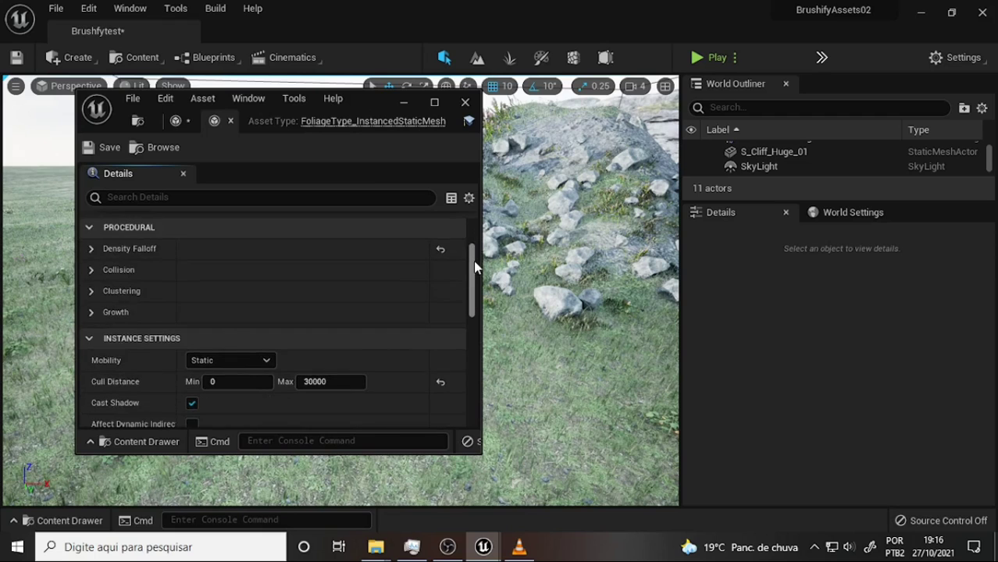
scroll(324, 277, down, 2)
scroll(324, 277, up, 4)
scroll(324, 277, down, 1)
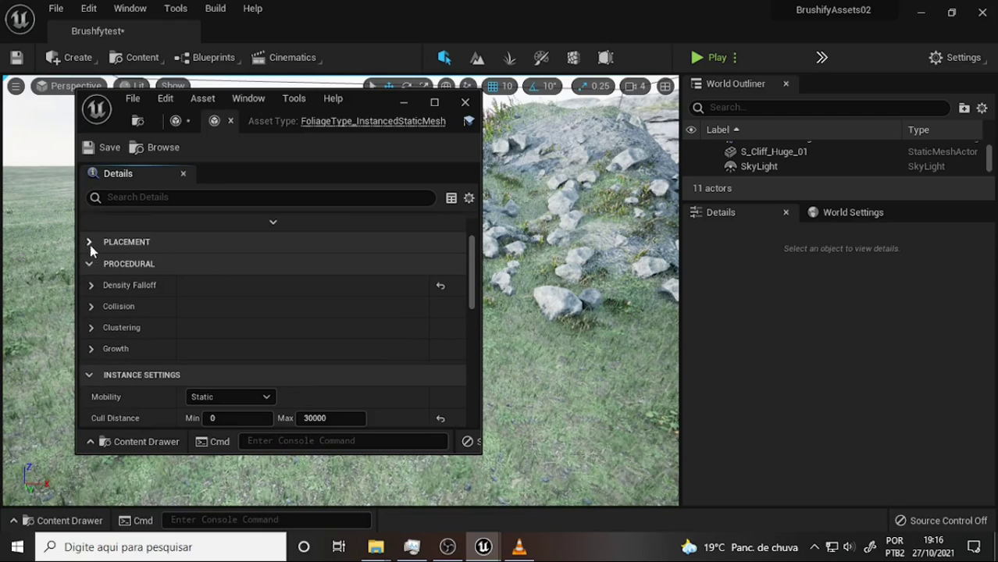
click(89, 265)
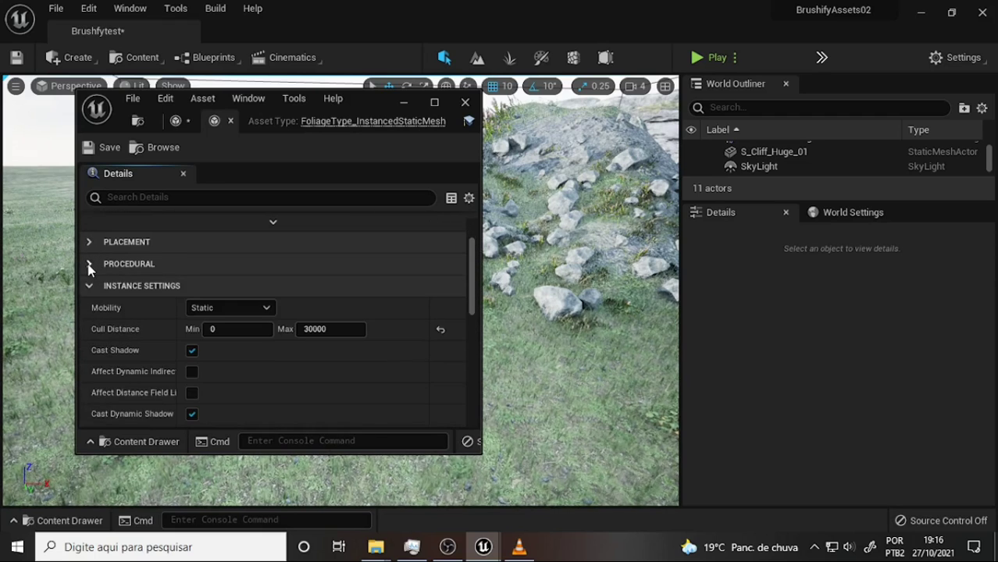
click(89, 265)
click(88, 243)
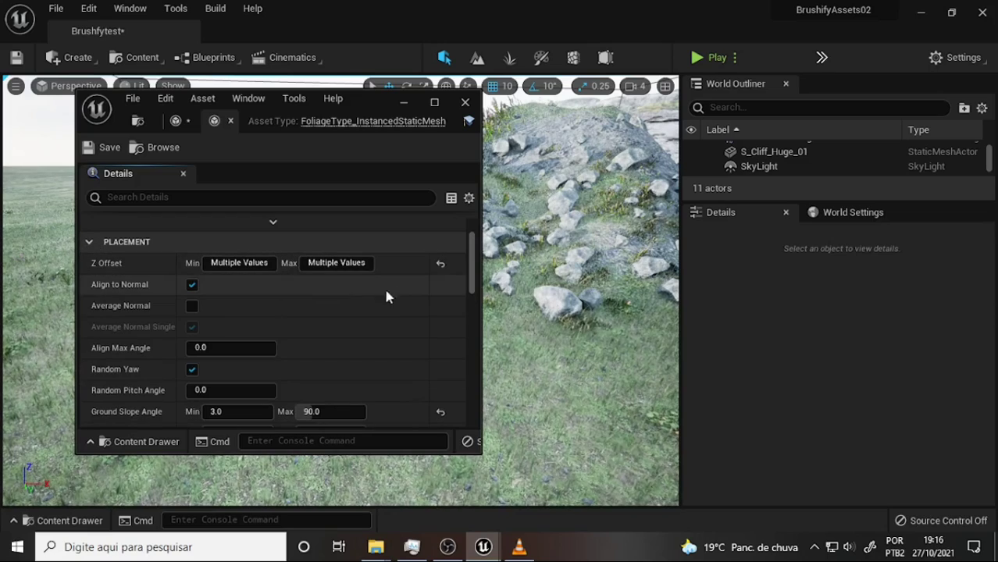
mouse_move(472, 270)
mouse_down()
mouse_move(473, 316)
mouse_move(463, 274)
mouse_up()
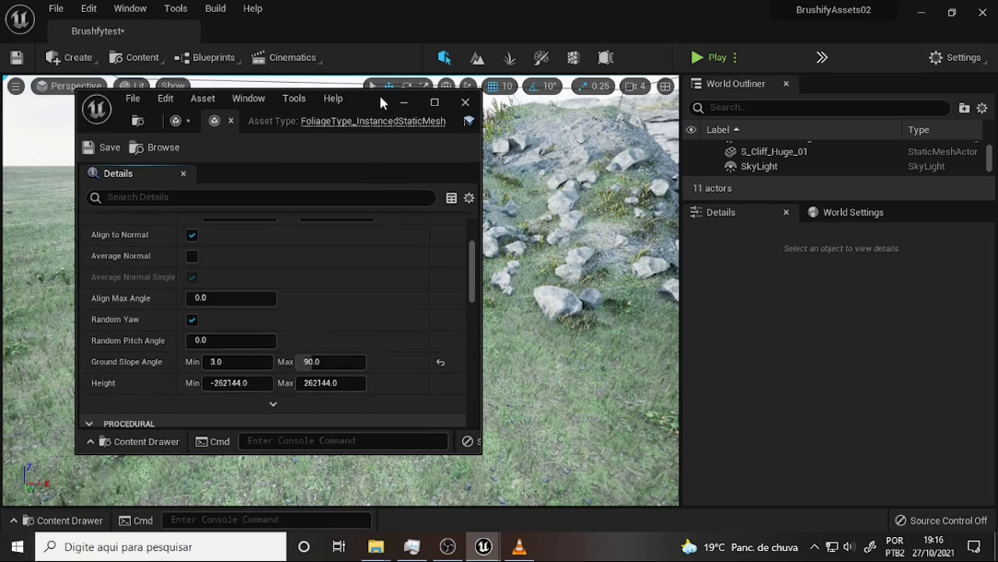
mouse_move(380, 98)
mouse_down()
mouse_move(606, 87)
mouse_move(465, 104)
mouse_up()
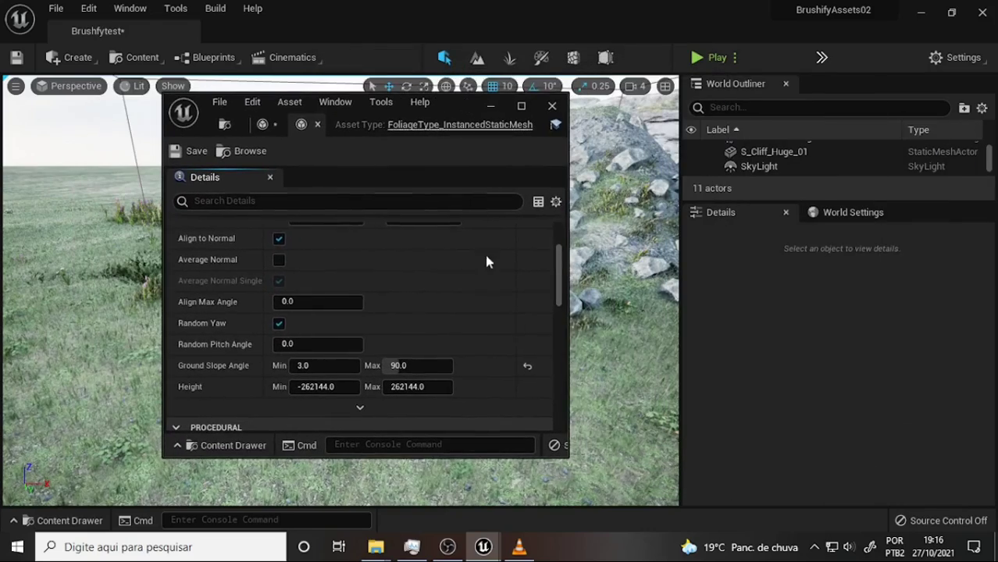
Check the tutorial video for reference, then return to the Unreal editor.
click(518, 552)
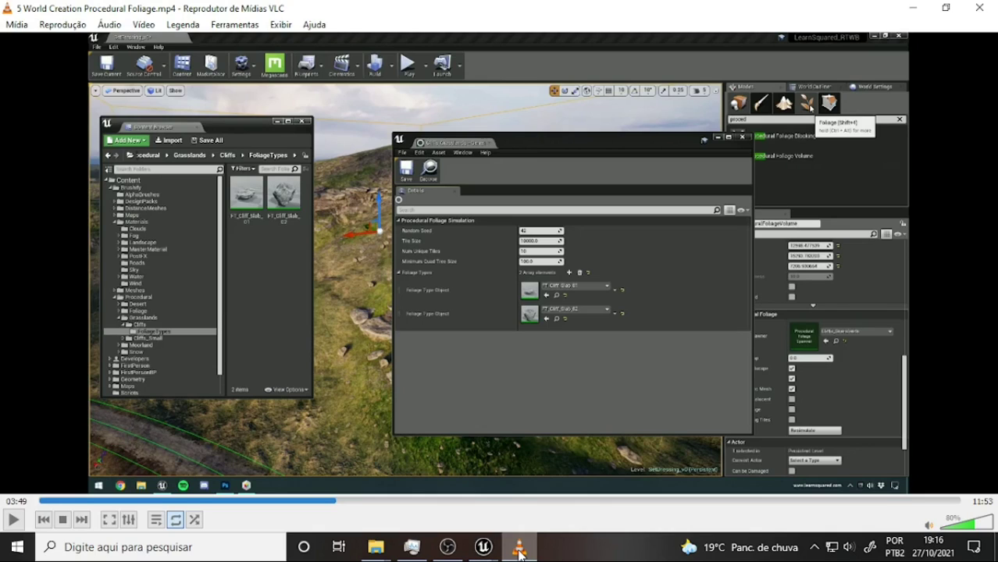
click(519, 551)
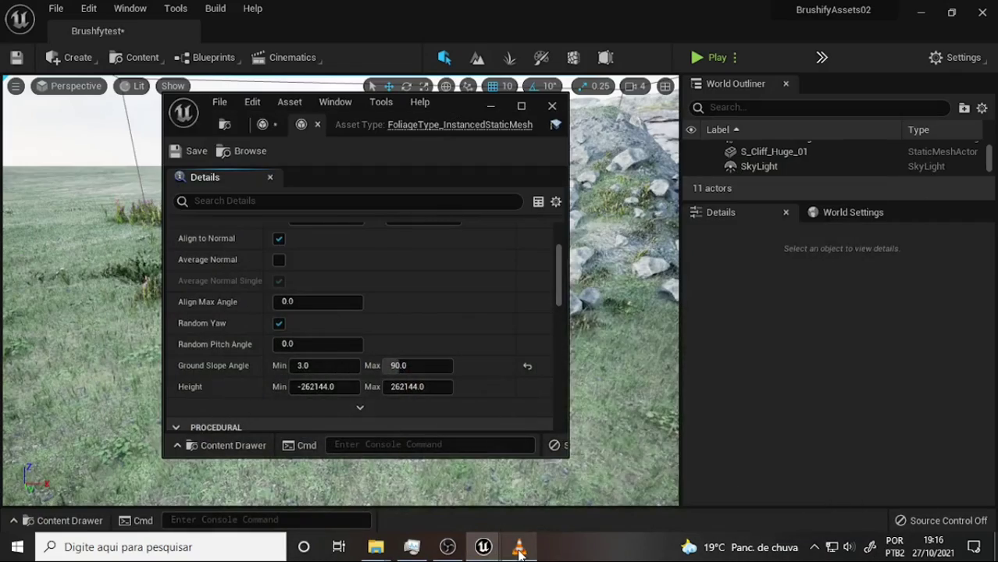
click(492, 550)
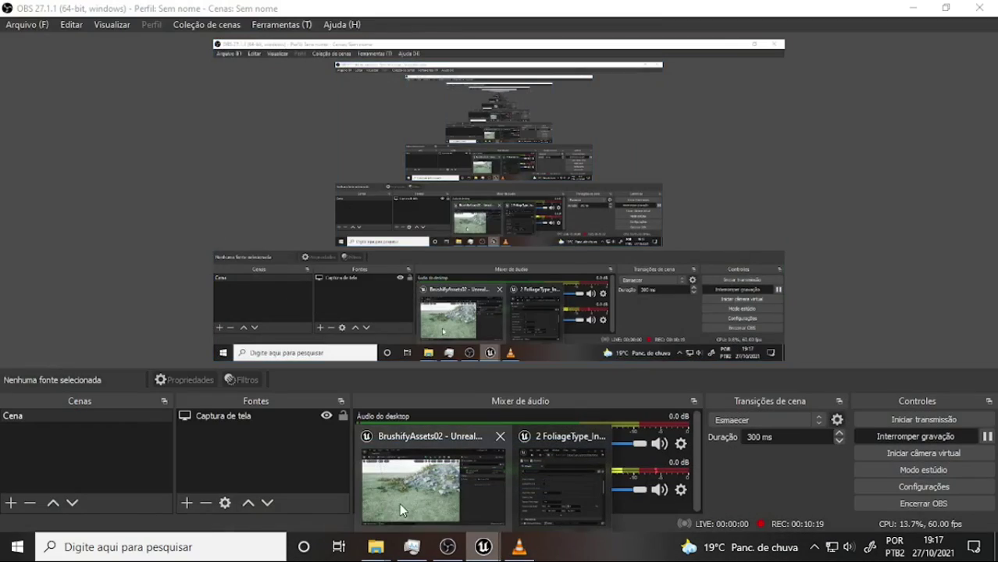
click(400, 505)
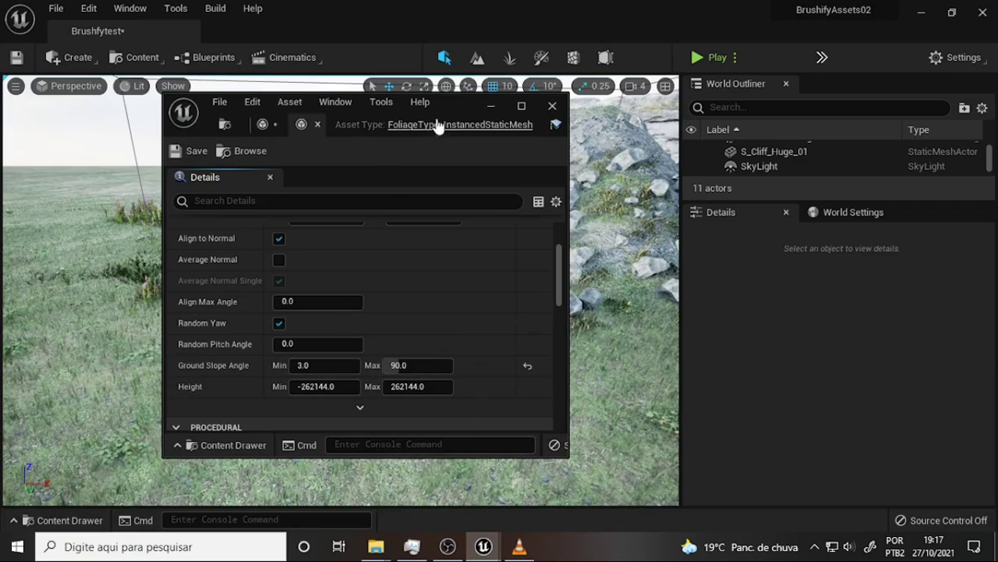
drag(446, 100, 761, 84)
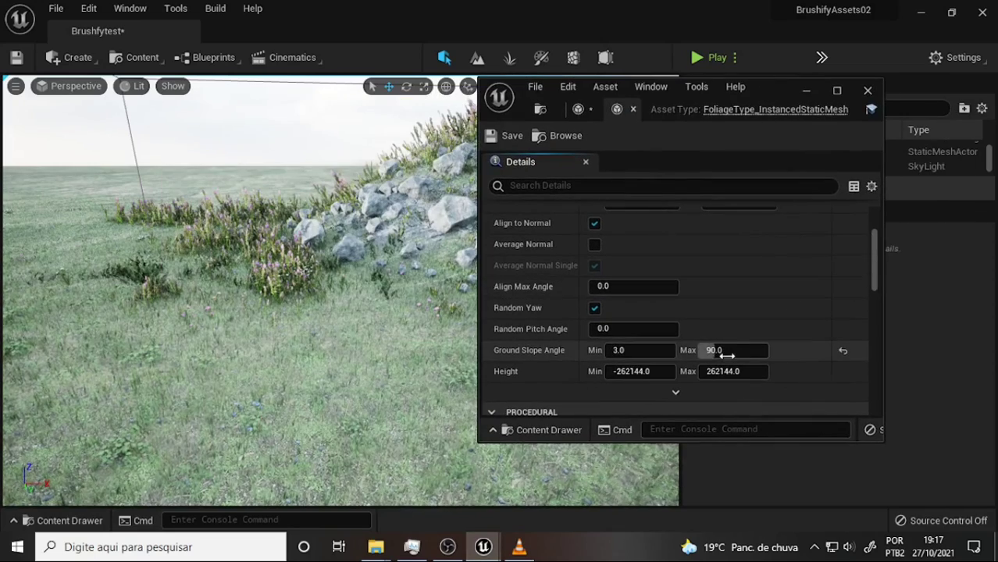
Set the cliff slab foliage types' minimum Ground Slope Angle to 25.
click(621, 350)
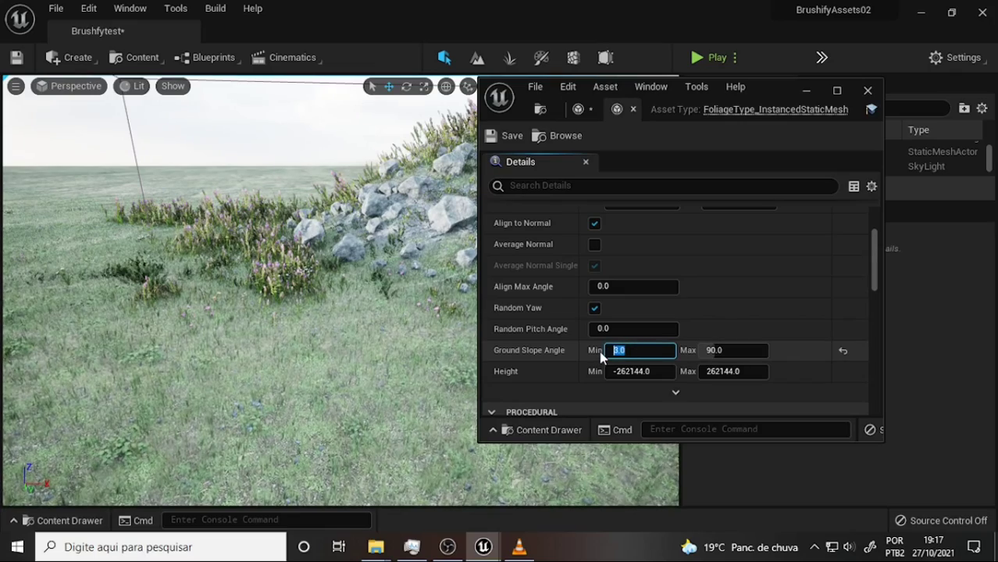
text(25)
key(Return)
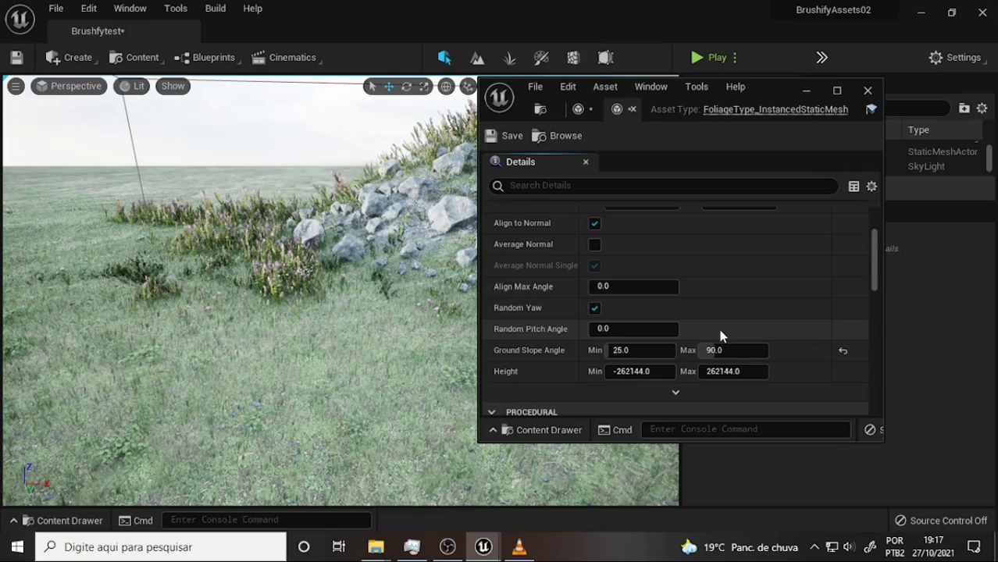
mouse_move(776, 88)
mouse_down()
mouse_move(222, 289)
mouse_move(260, 237)
mouse_up()
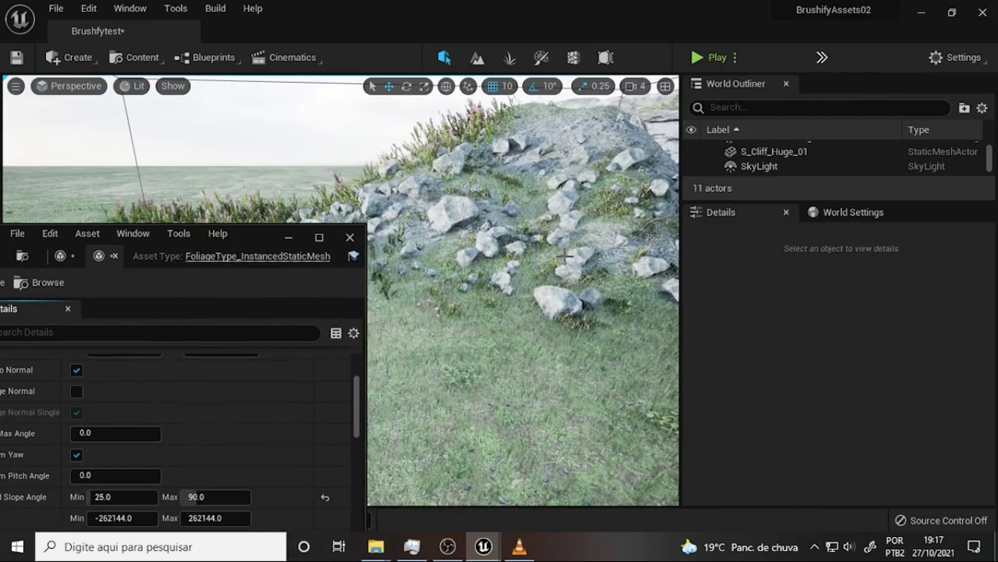
Select the ProceduralFoliageVolume and resimulate it using the 25° minimum slope.
click(132, 148)
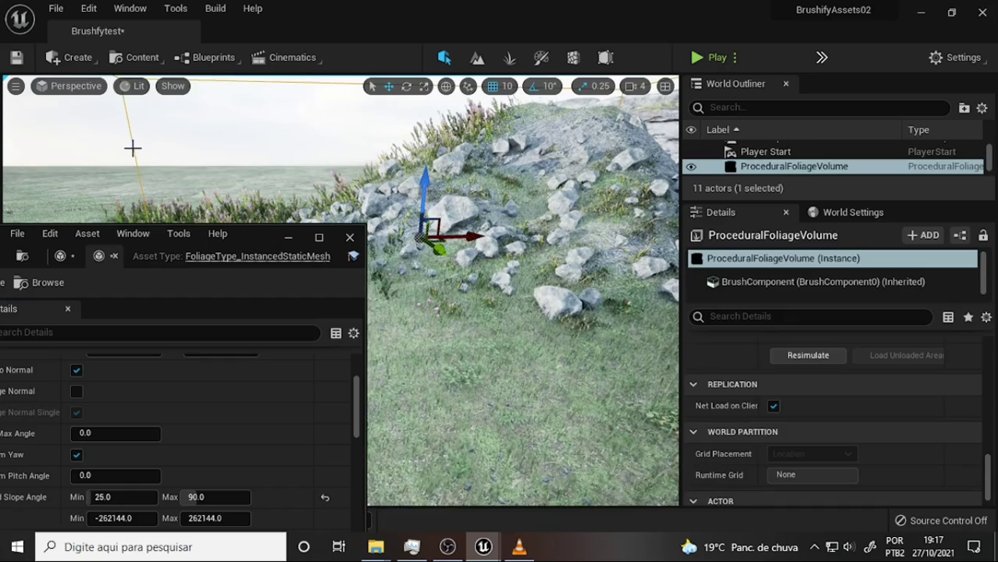
click(809, 357)
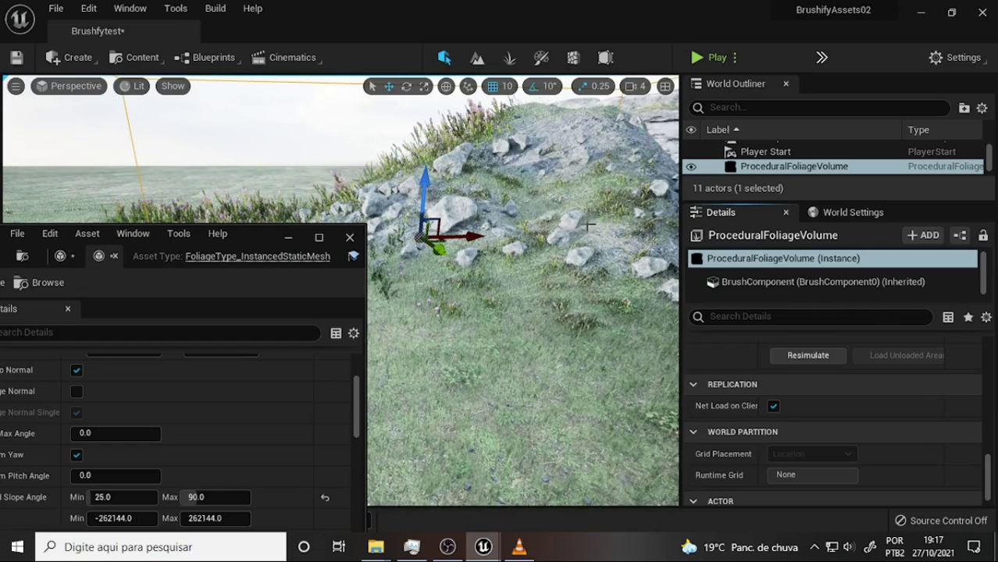
drag(257, 235, 413, 137)
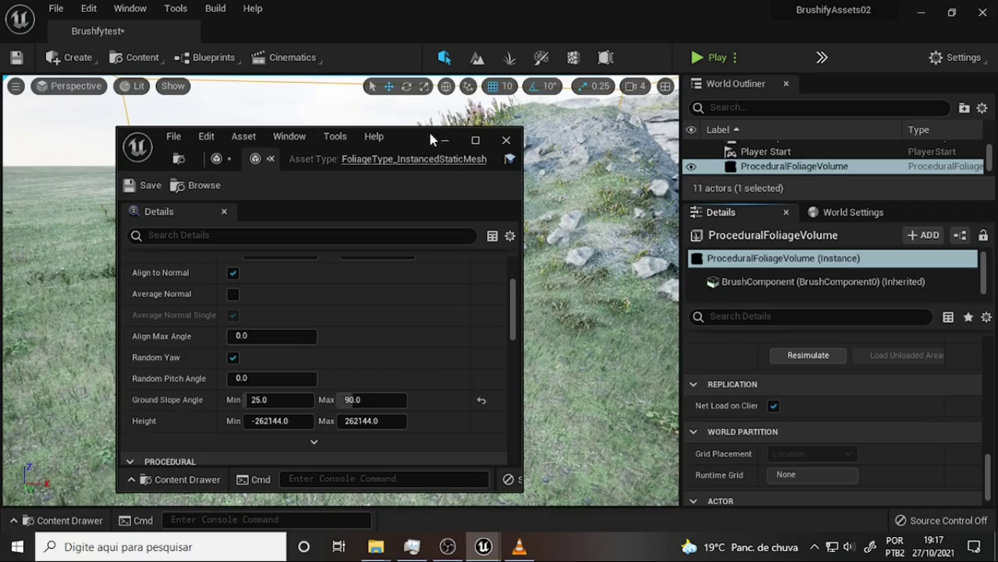
Change the maximum Ground Slope Angle from 90 to 45.
mouse_move(430, 139)
mouse_down()
mouse_move(356, 227)
mouse_move(353, 141)
mouse_up()
click(302, 402)
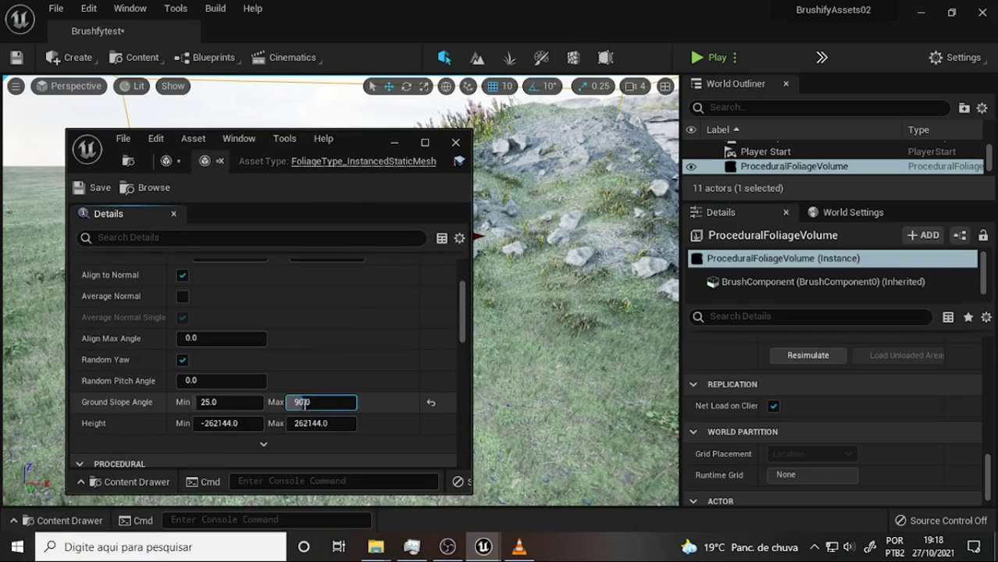
click(305, 403)
text(5)
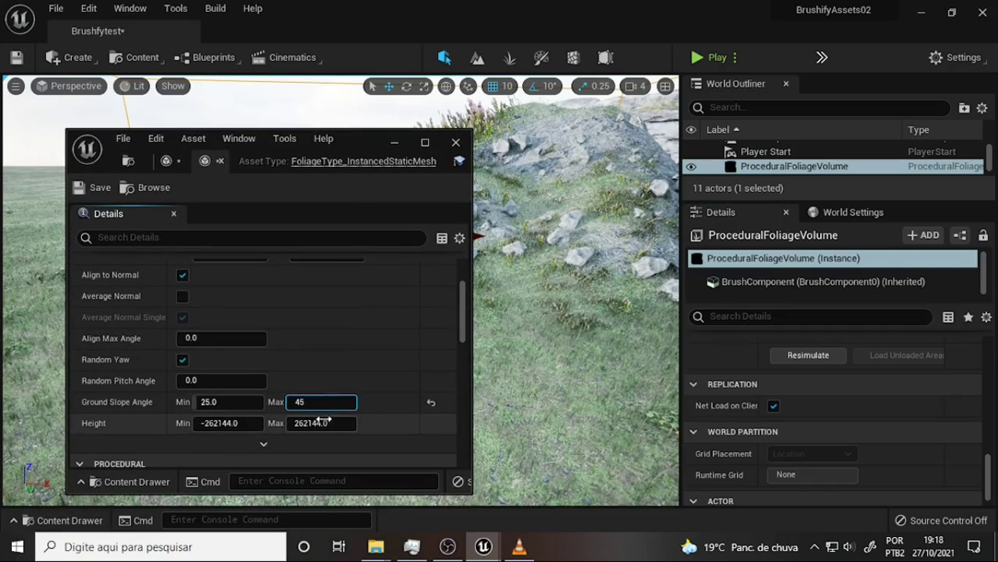
key(Return)
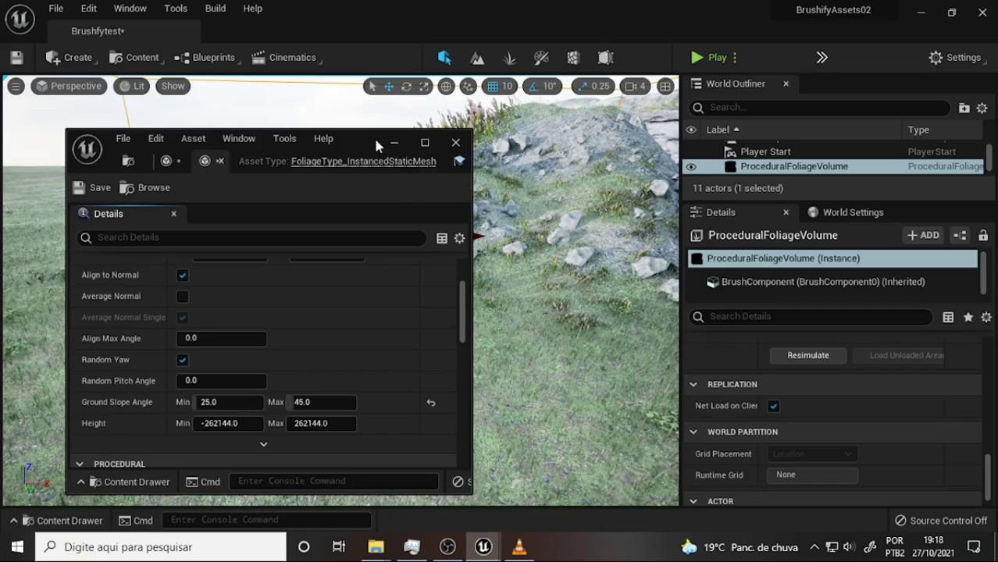
mouse_move(373, 135)
mouse_down()
mouse_move(287, 255)
mouse_move(296, 203)
mouse_up()
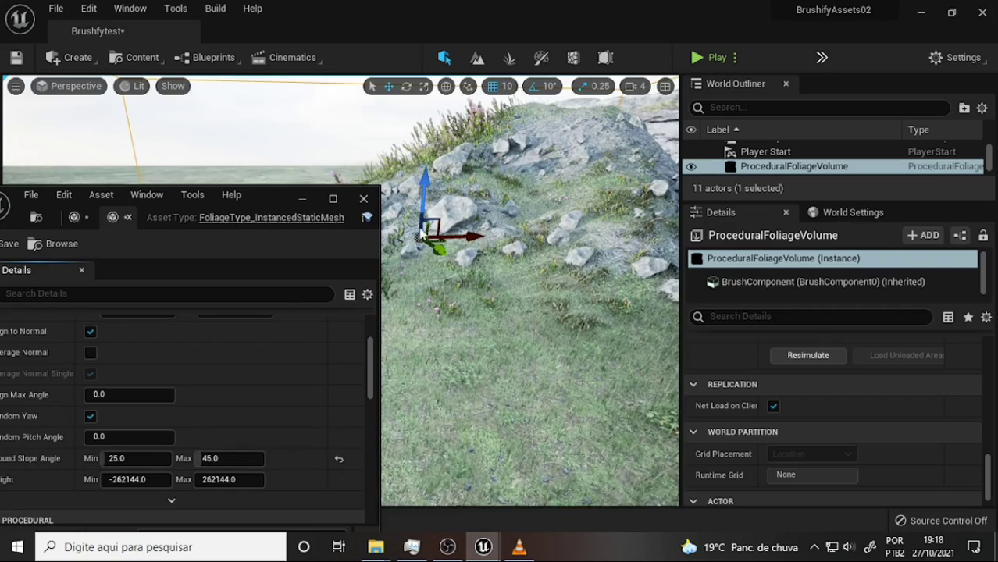
Resimulate the ProceduralFoliageVolume, then fly around the ridge and slopes to inspect slab placement.
click(807, 357)
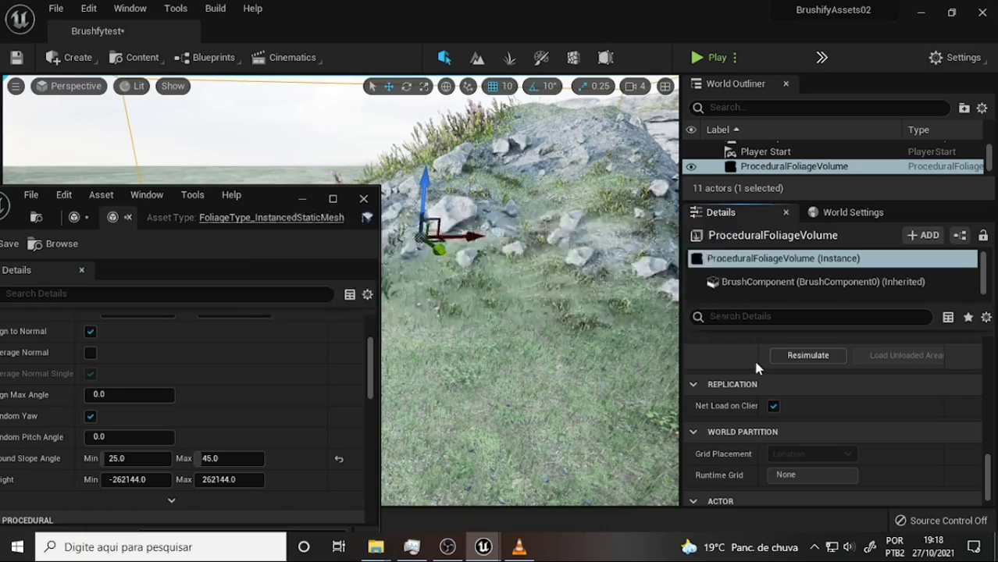
right_drag(531, 312, 531, 312)
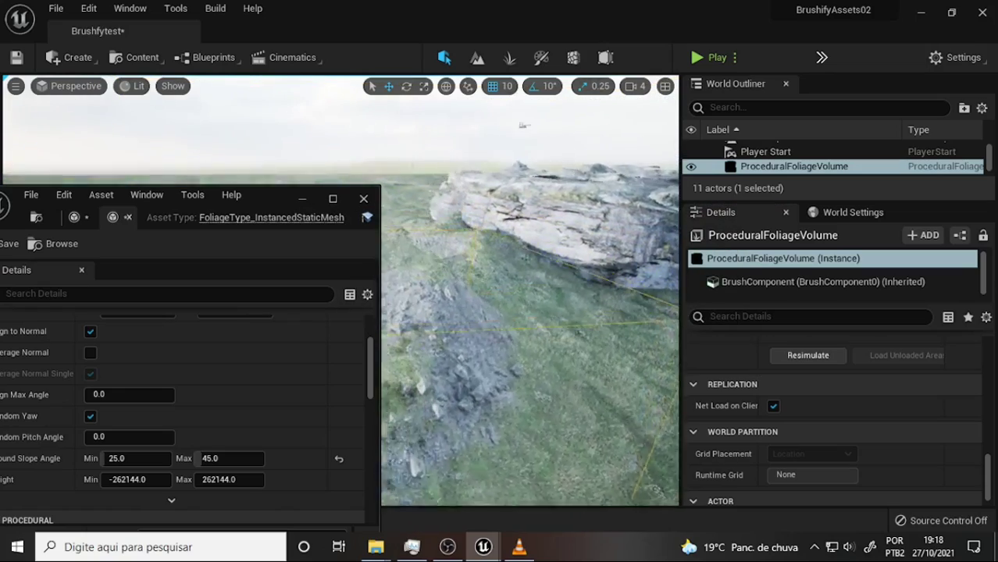
right_drag(530, 312, 545, 297)
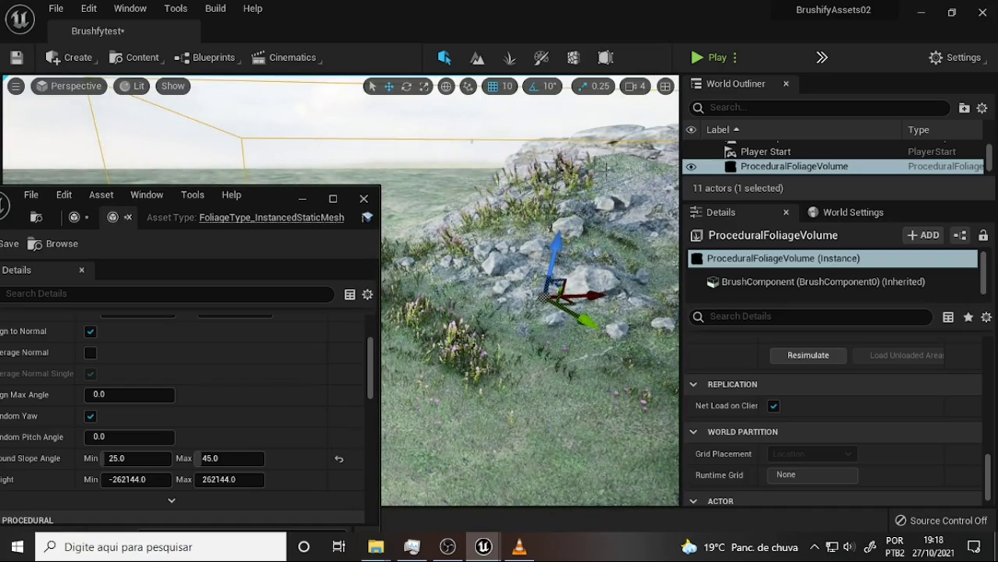
right_drag(606, 166, 578, 194)
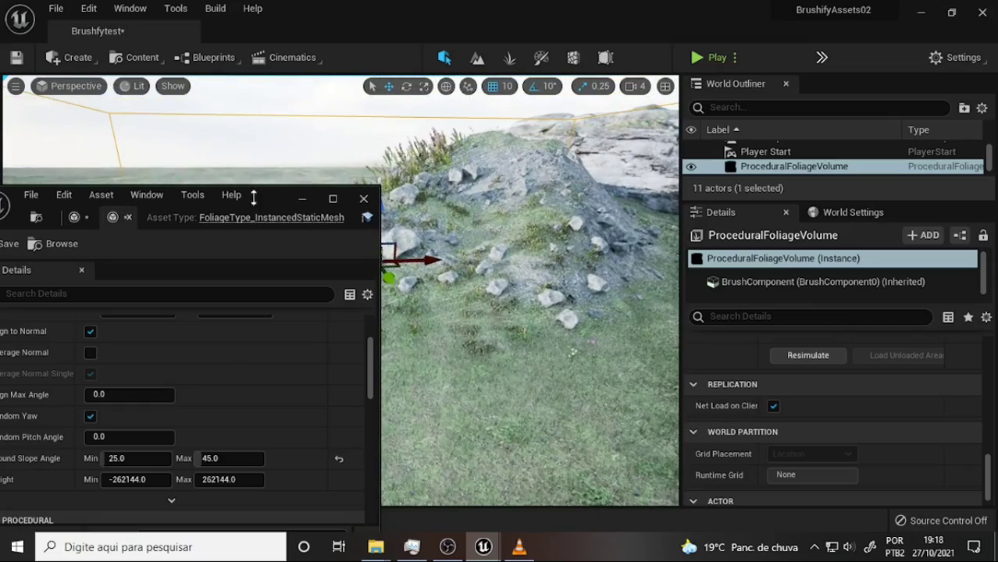
drag(253, 197, 360, 127)
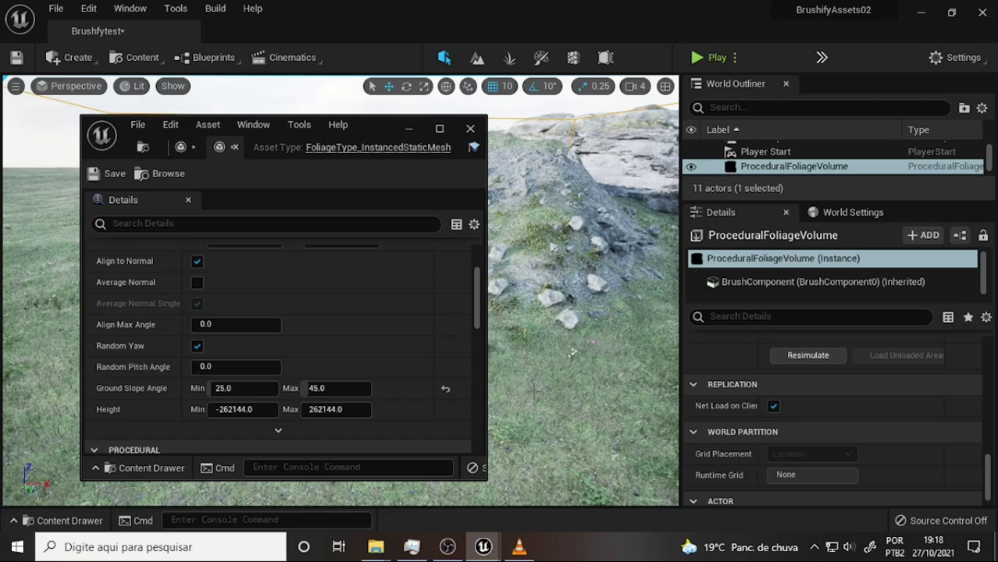
drag(372, 137, 312, 132)
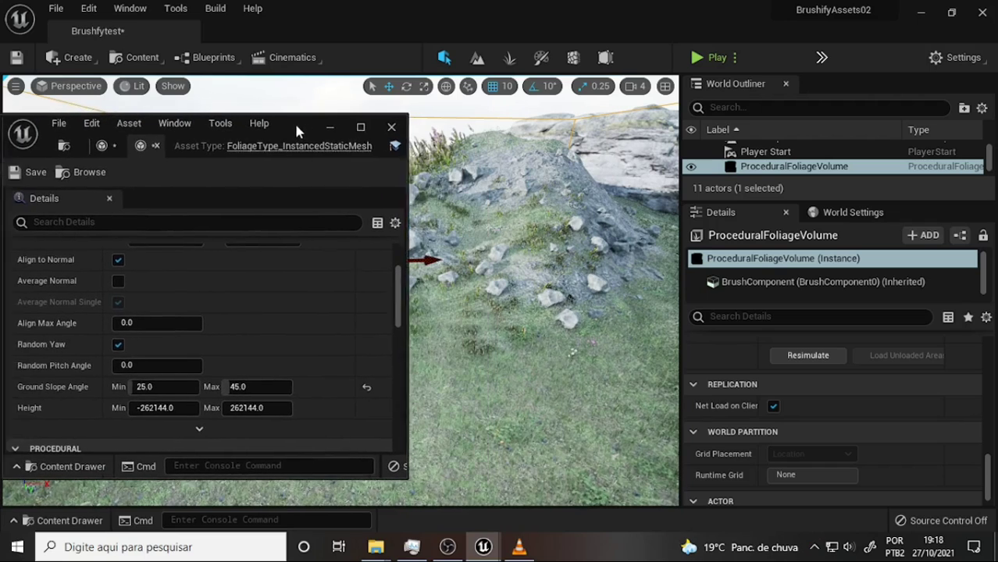